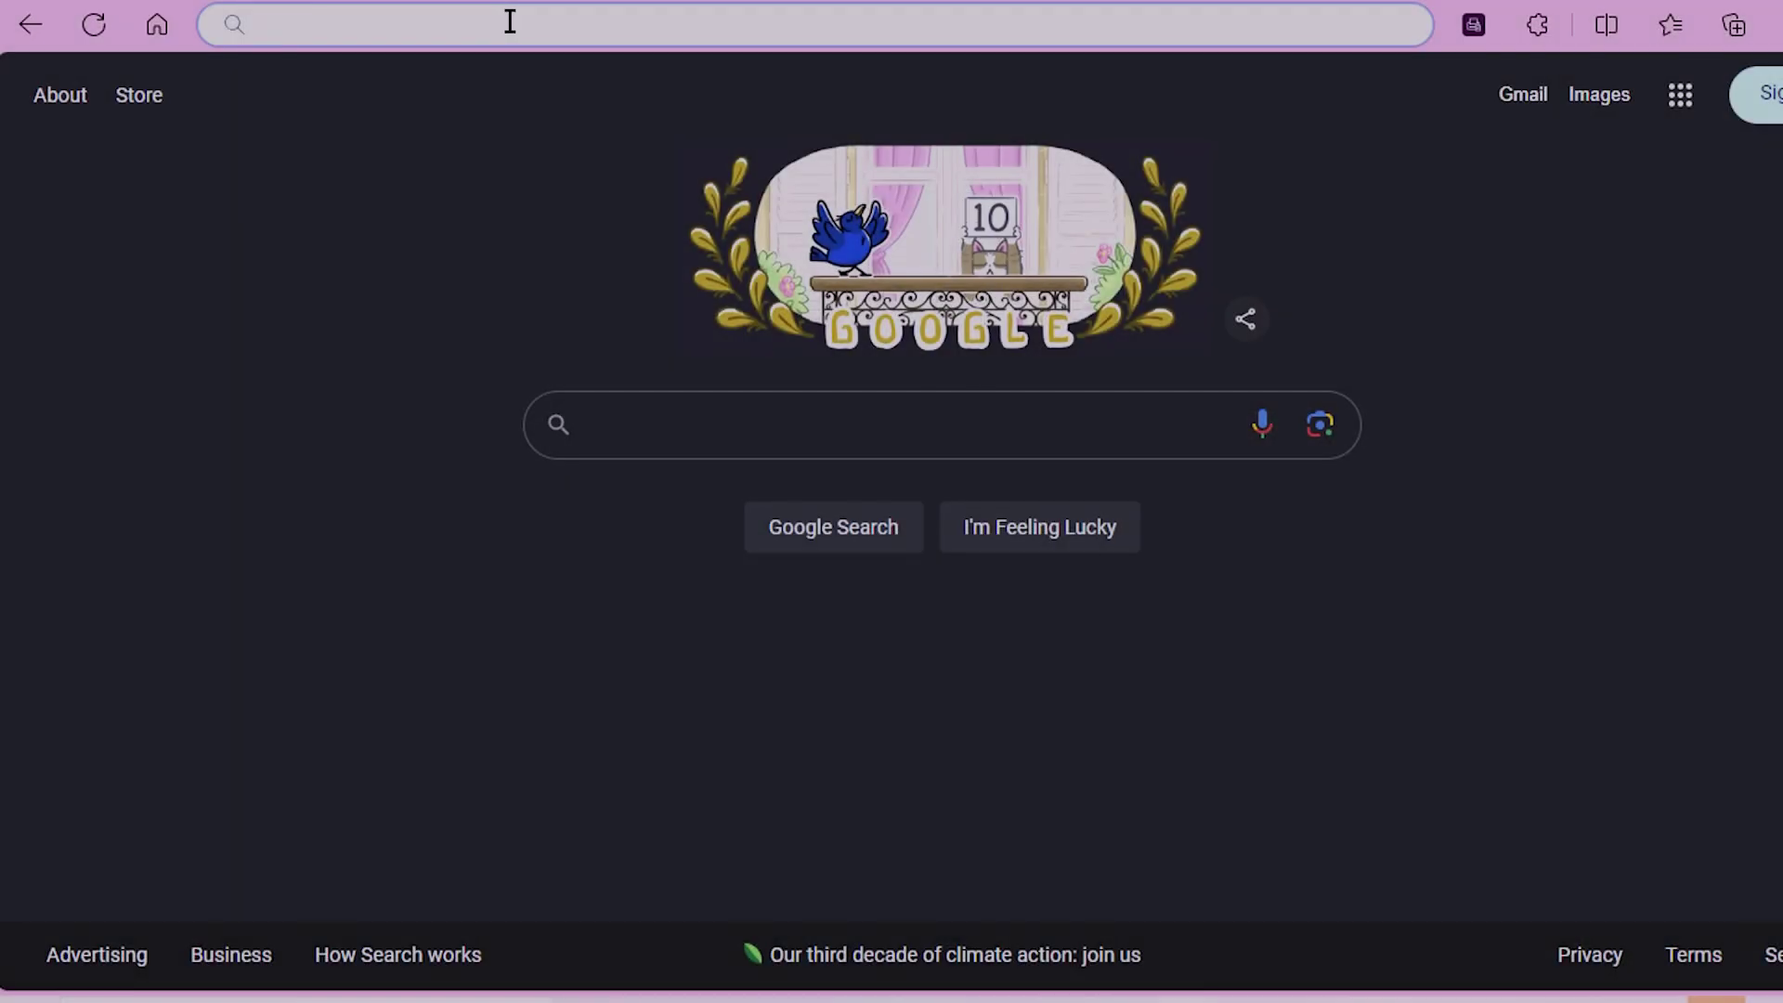
# - Go to mytax.mo.gov in Edge to reach the MyTax Missouri member sign-in page
pyautogui.write('mytax.mo.gov')
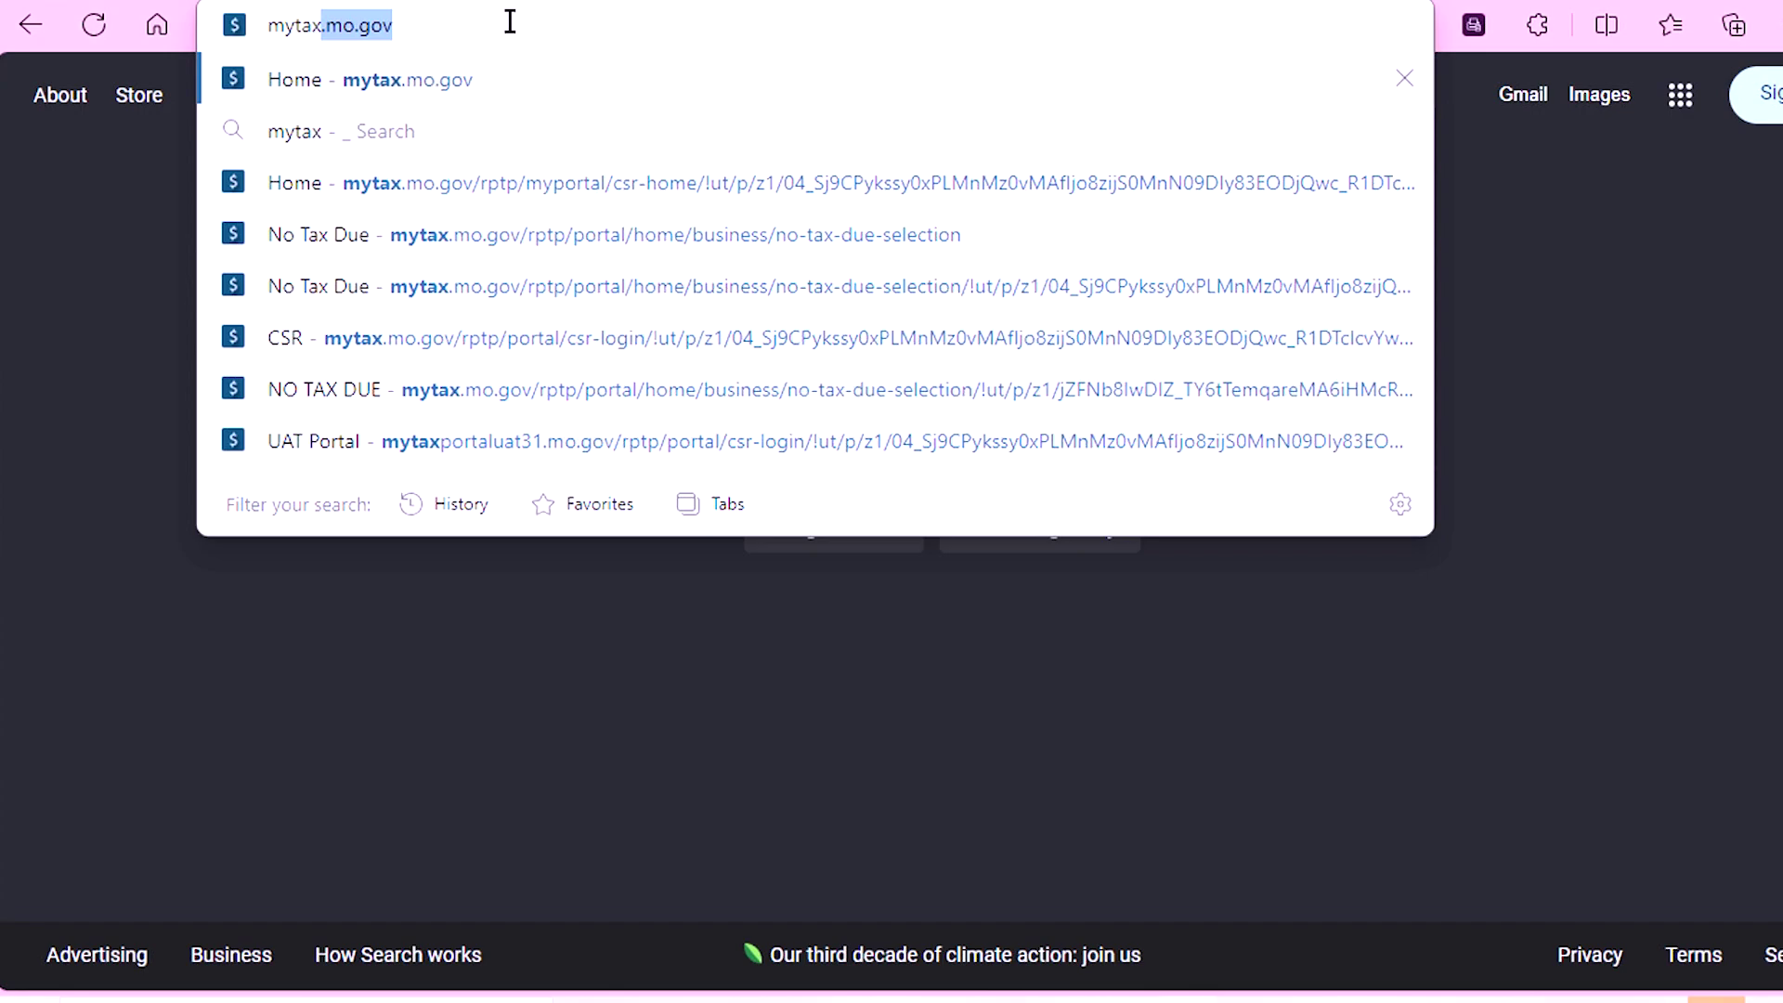
pyautogui.press('Return')
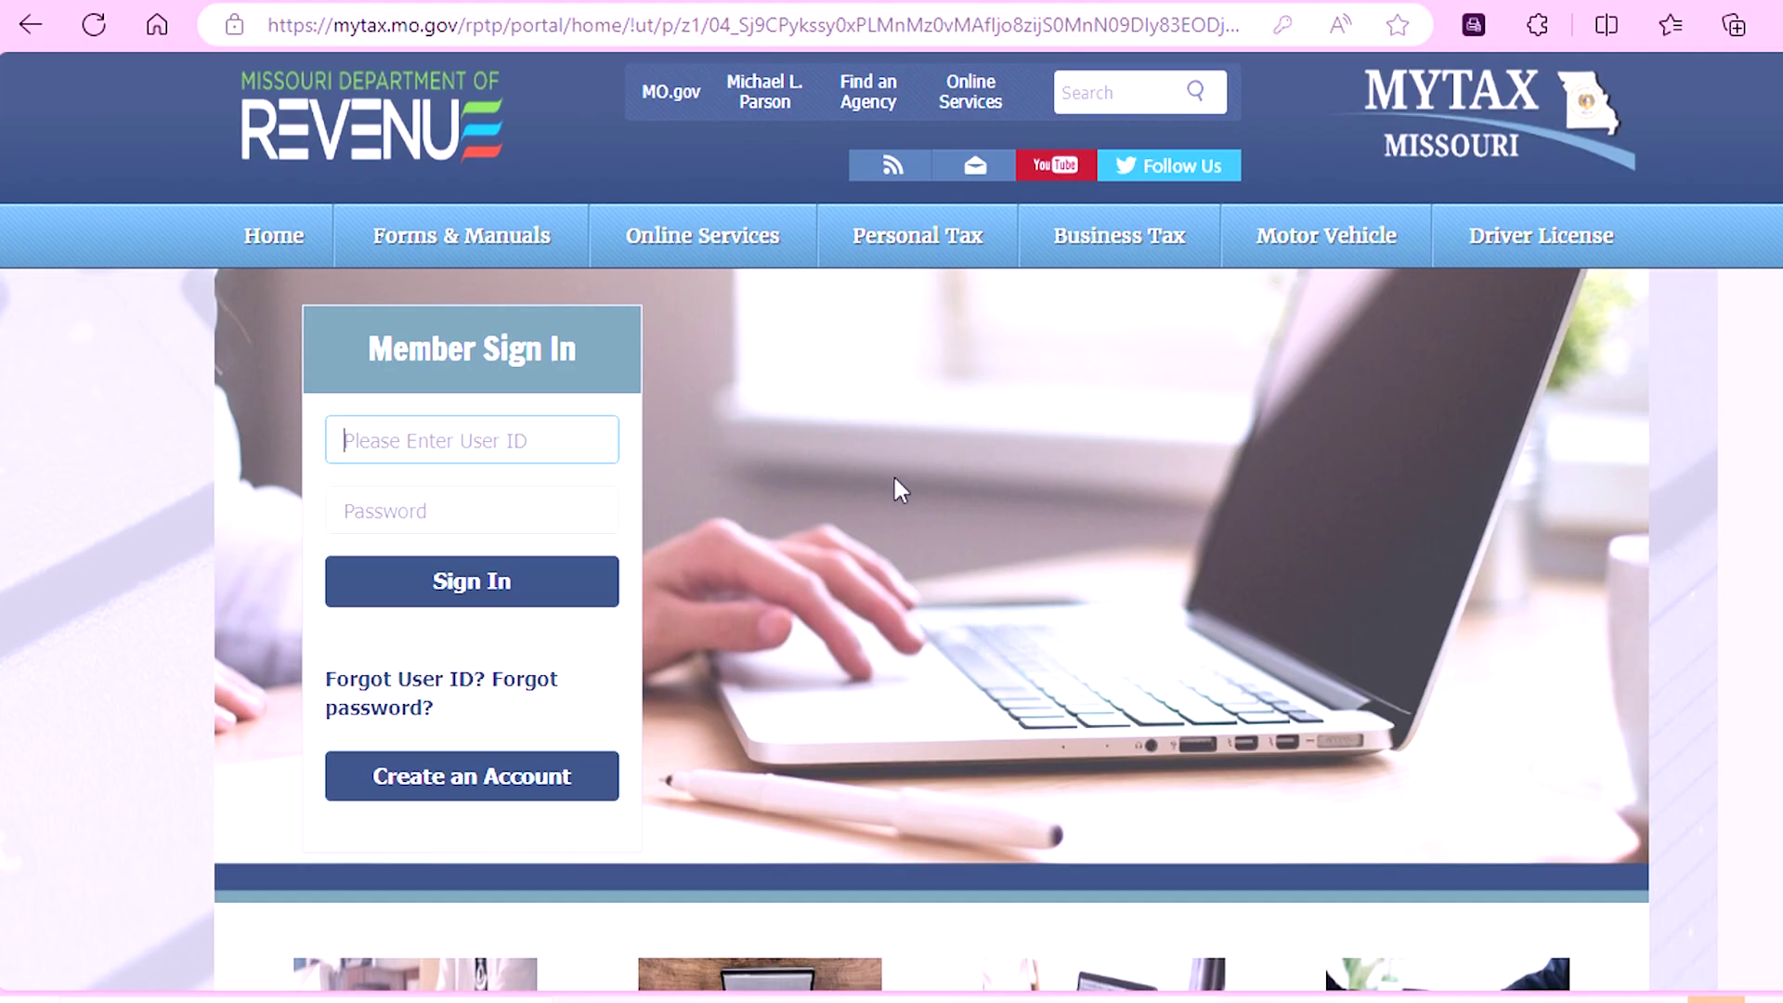
# - Begin a new MyTax account registration as a Government User
pyautogui.click(583, 780)
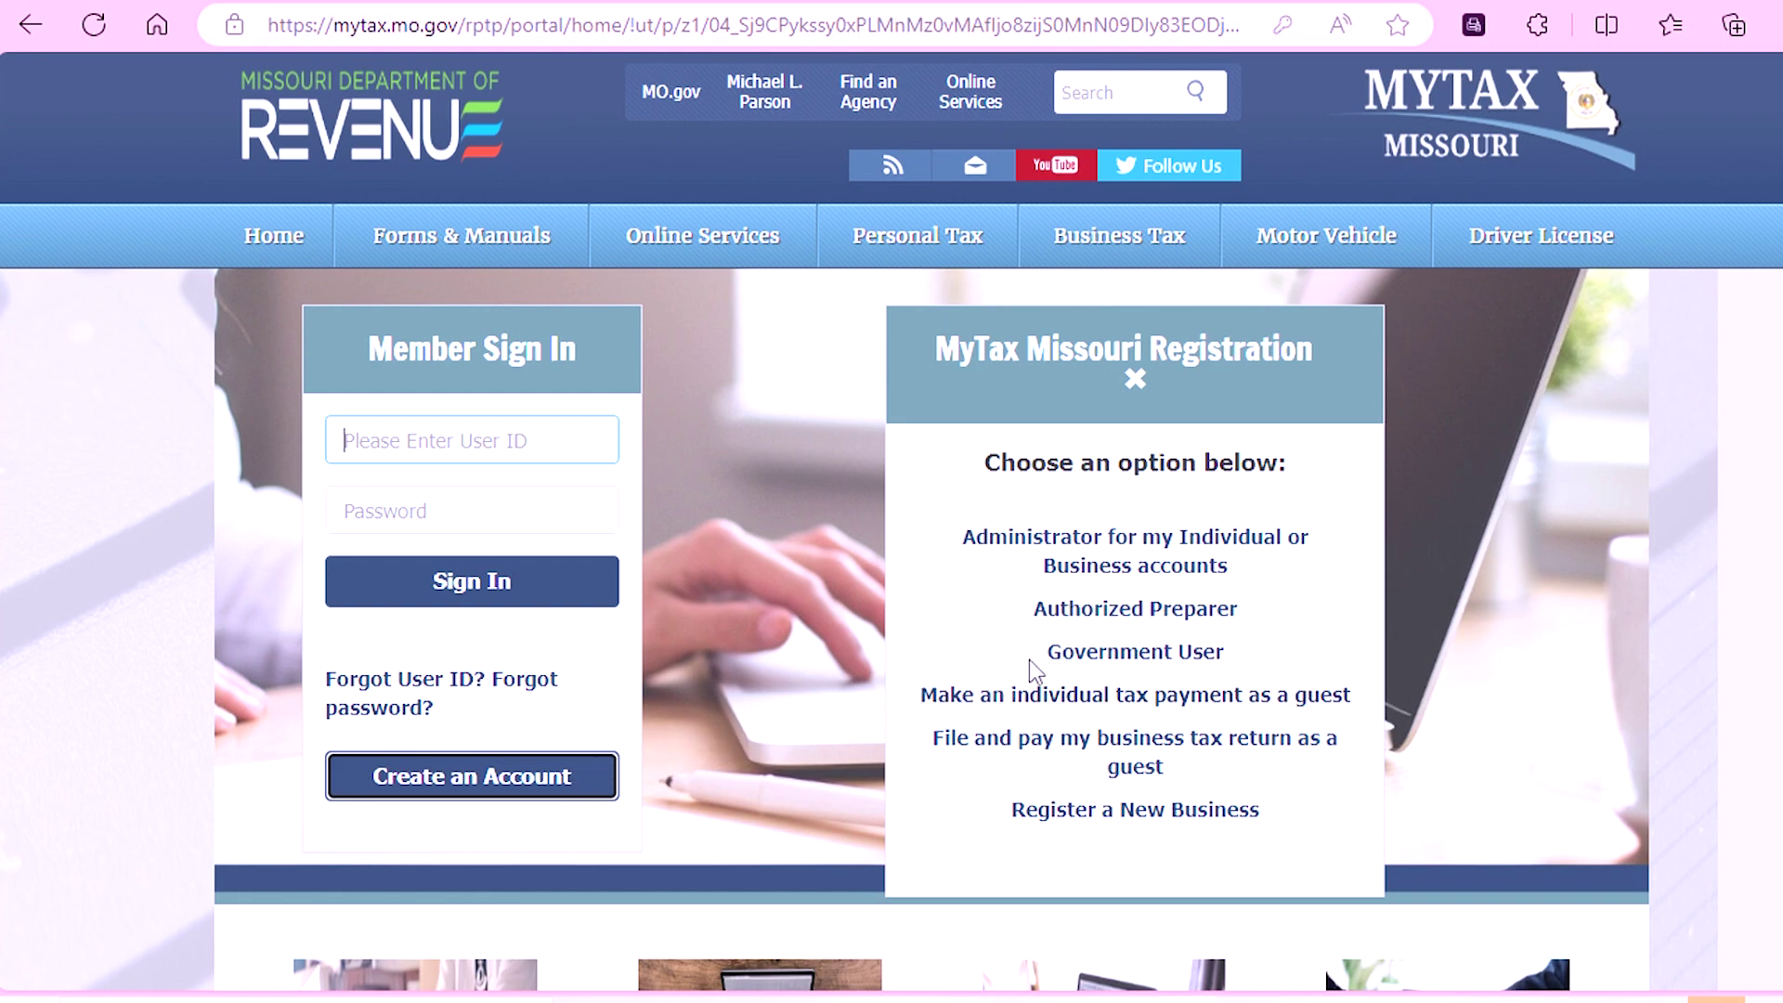
pyautogui.click(1065, 654)
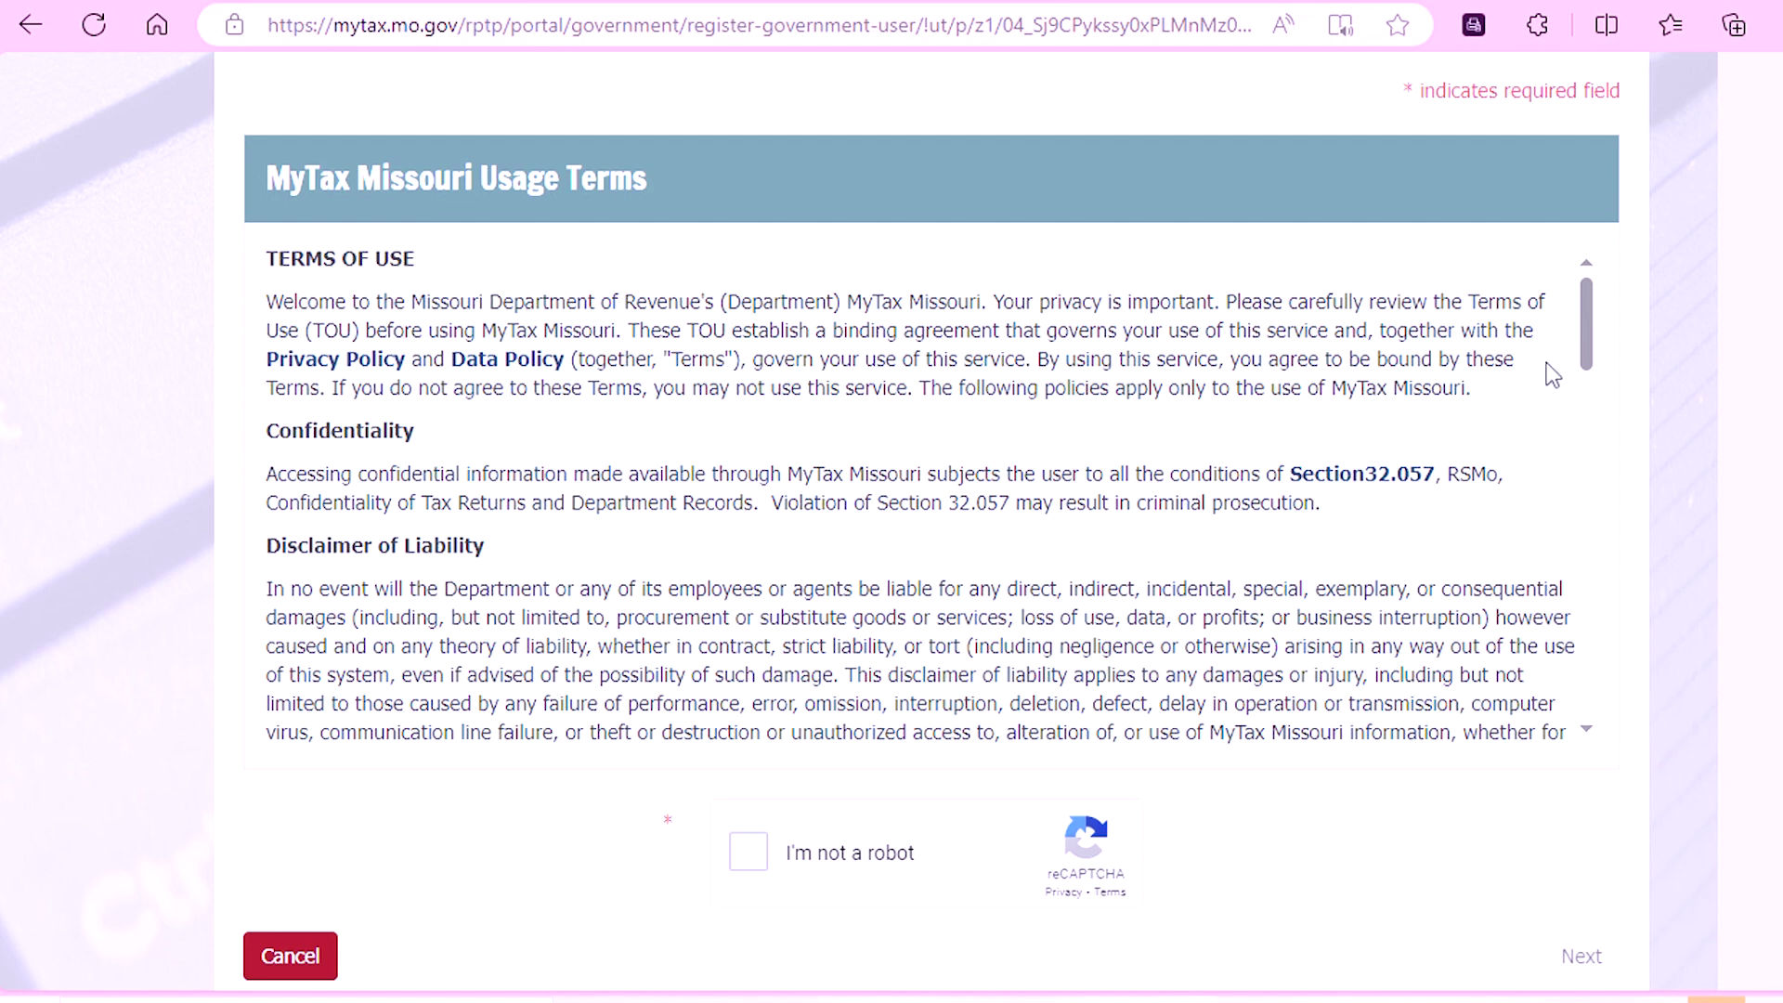
# - Agree to the MyTax Missouri usage terms and start the 'I'm not a robot' check
pyautogui.moveTo(1585, 358); pyautogui.dragTo(1602, 715)
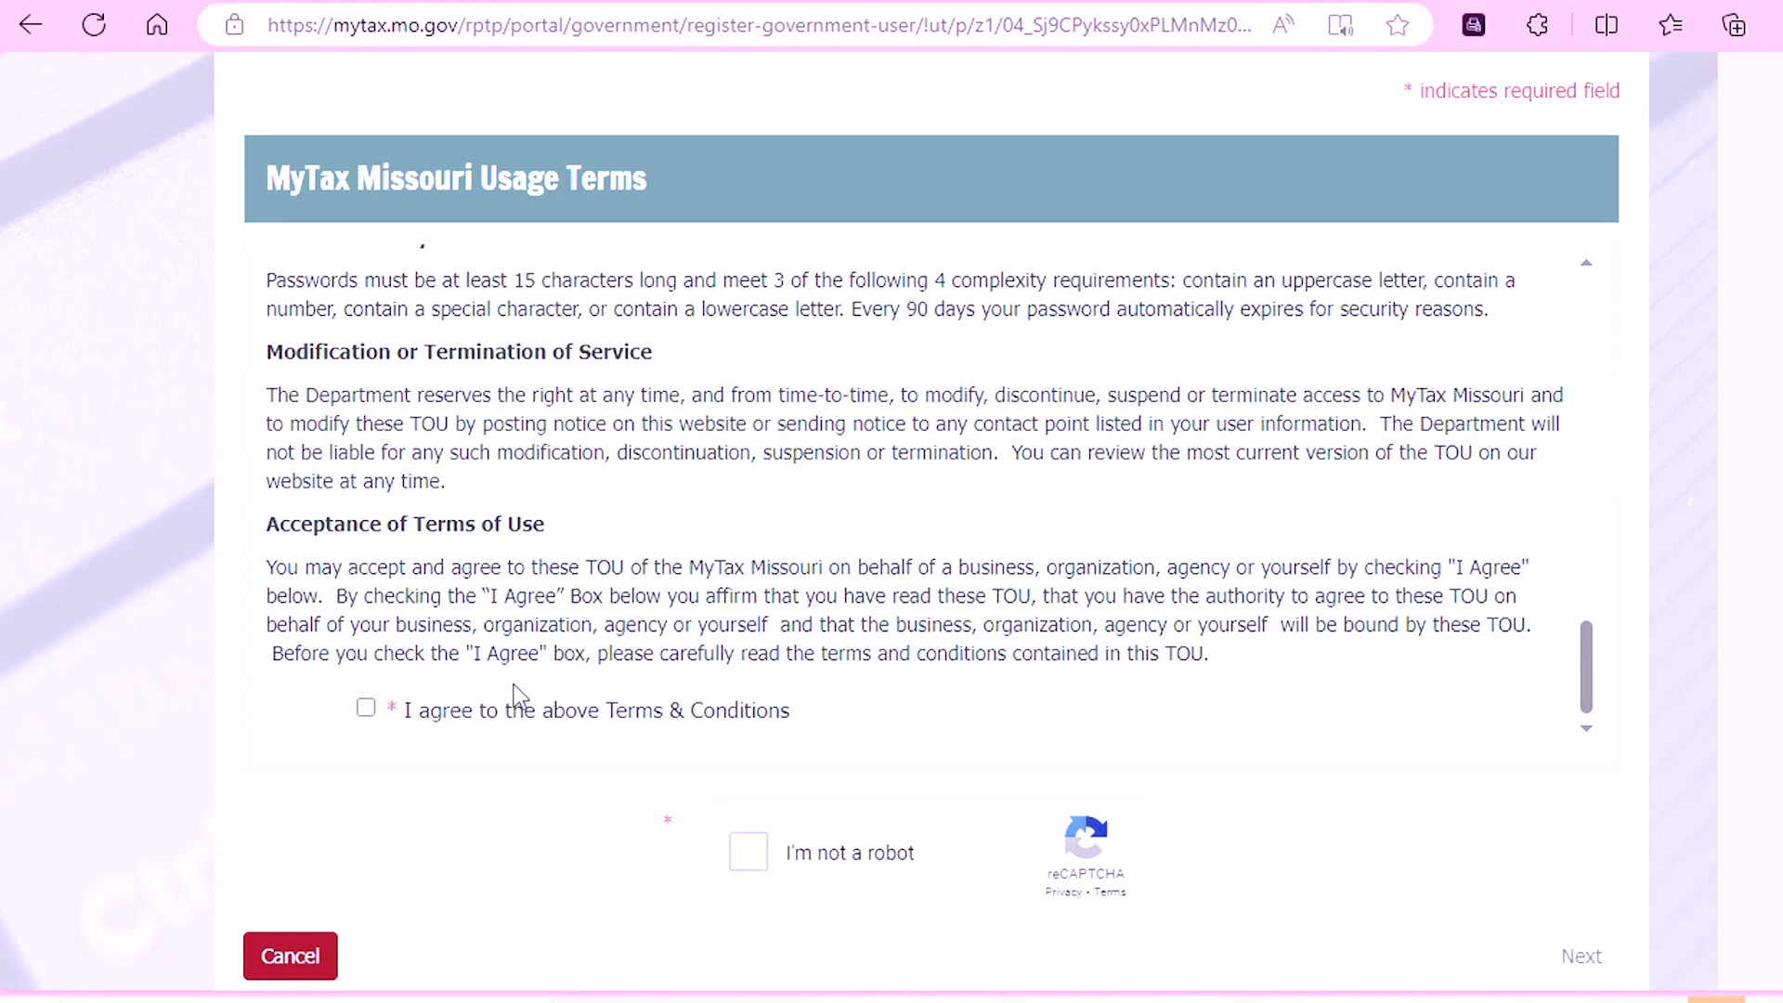
pyautogui.click(366, 707)
pyautogui.click(748, 852)
# - Pass the reCAPTCHA by selecting all traffic-light tiles, then continue to the account form
pyautogui.click(1093, 719)
pyautogui.click(980, 673)
pyautogui.click(854, 661)
pyautogui.click(841, 534)
pyautogui.click(979, 538)
pyautogui.click(1114, 566)
pyautogui.click(1258, 539)
pyautogui.click(1260, 678)
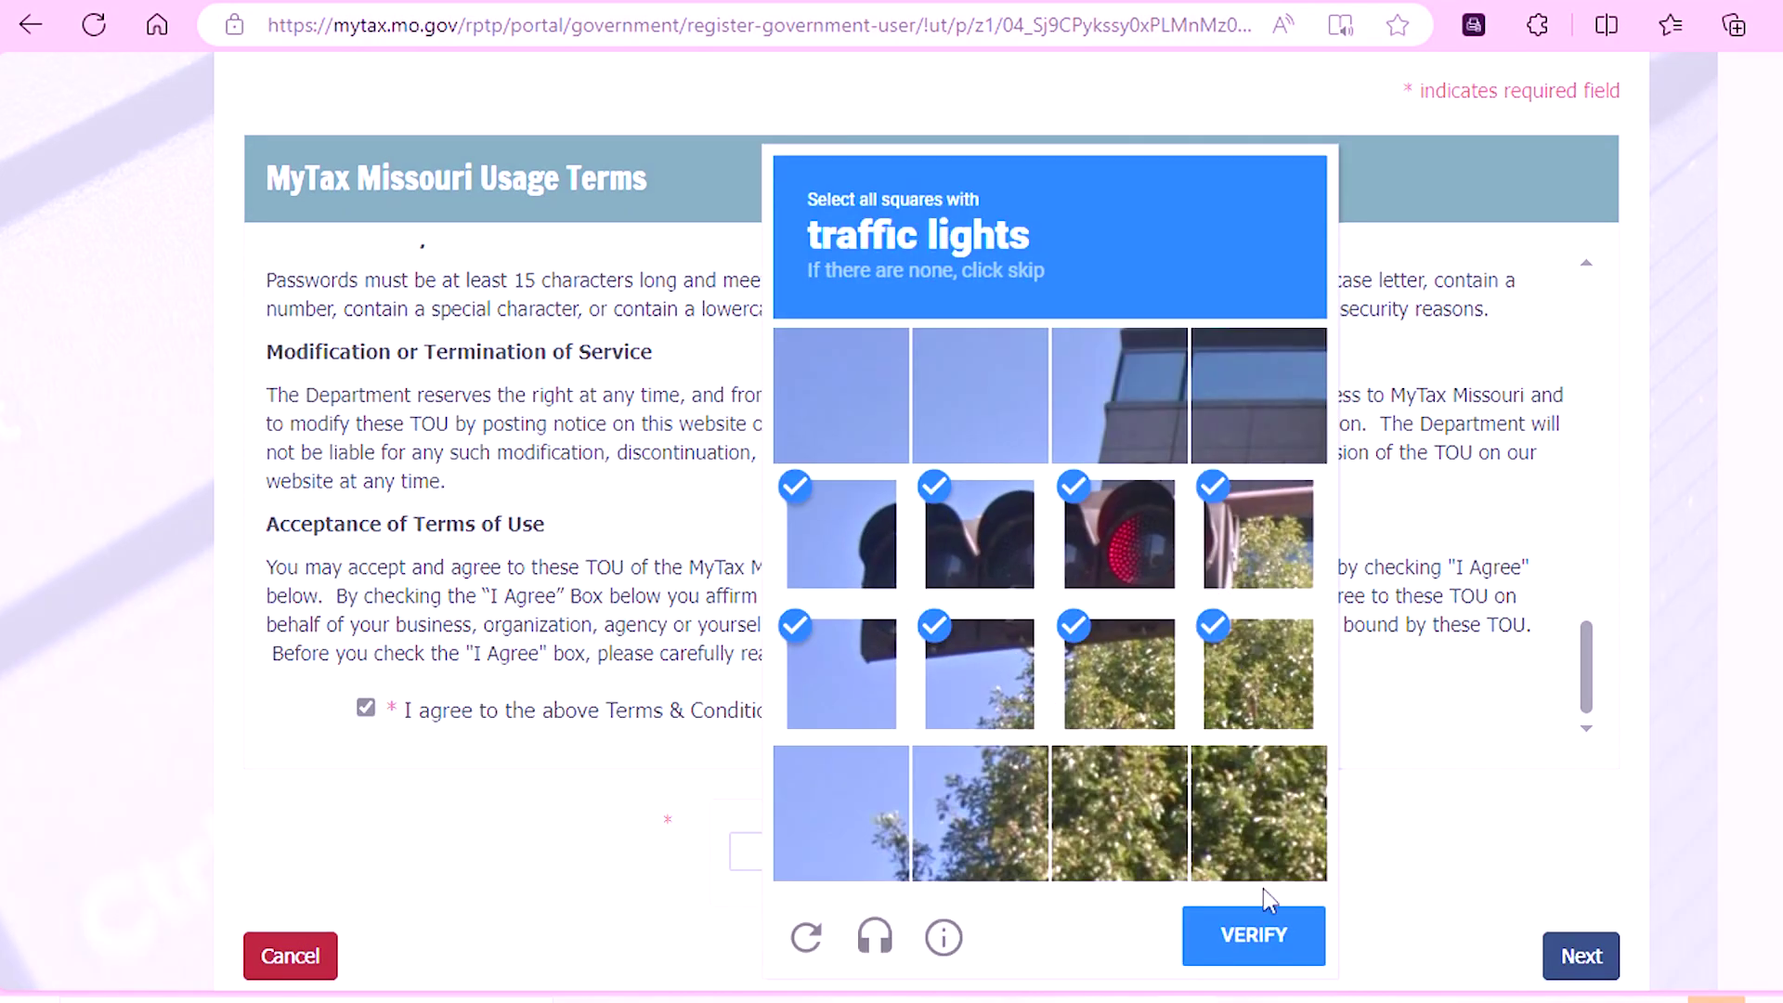
pyautogui.click(1256, 935)
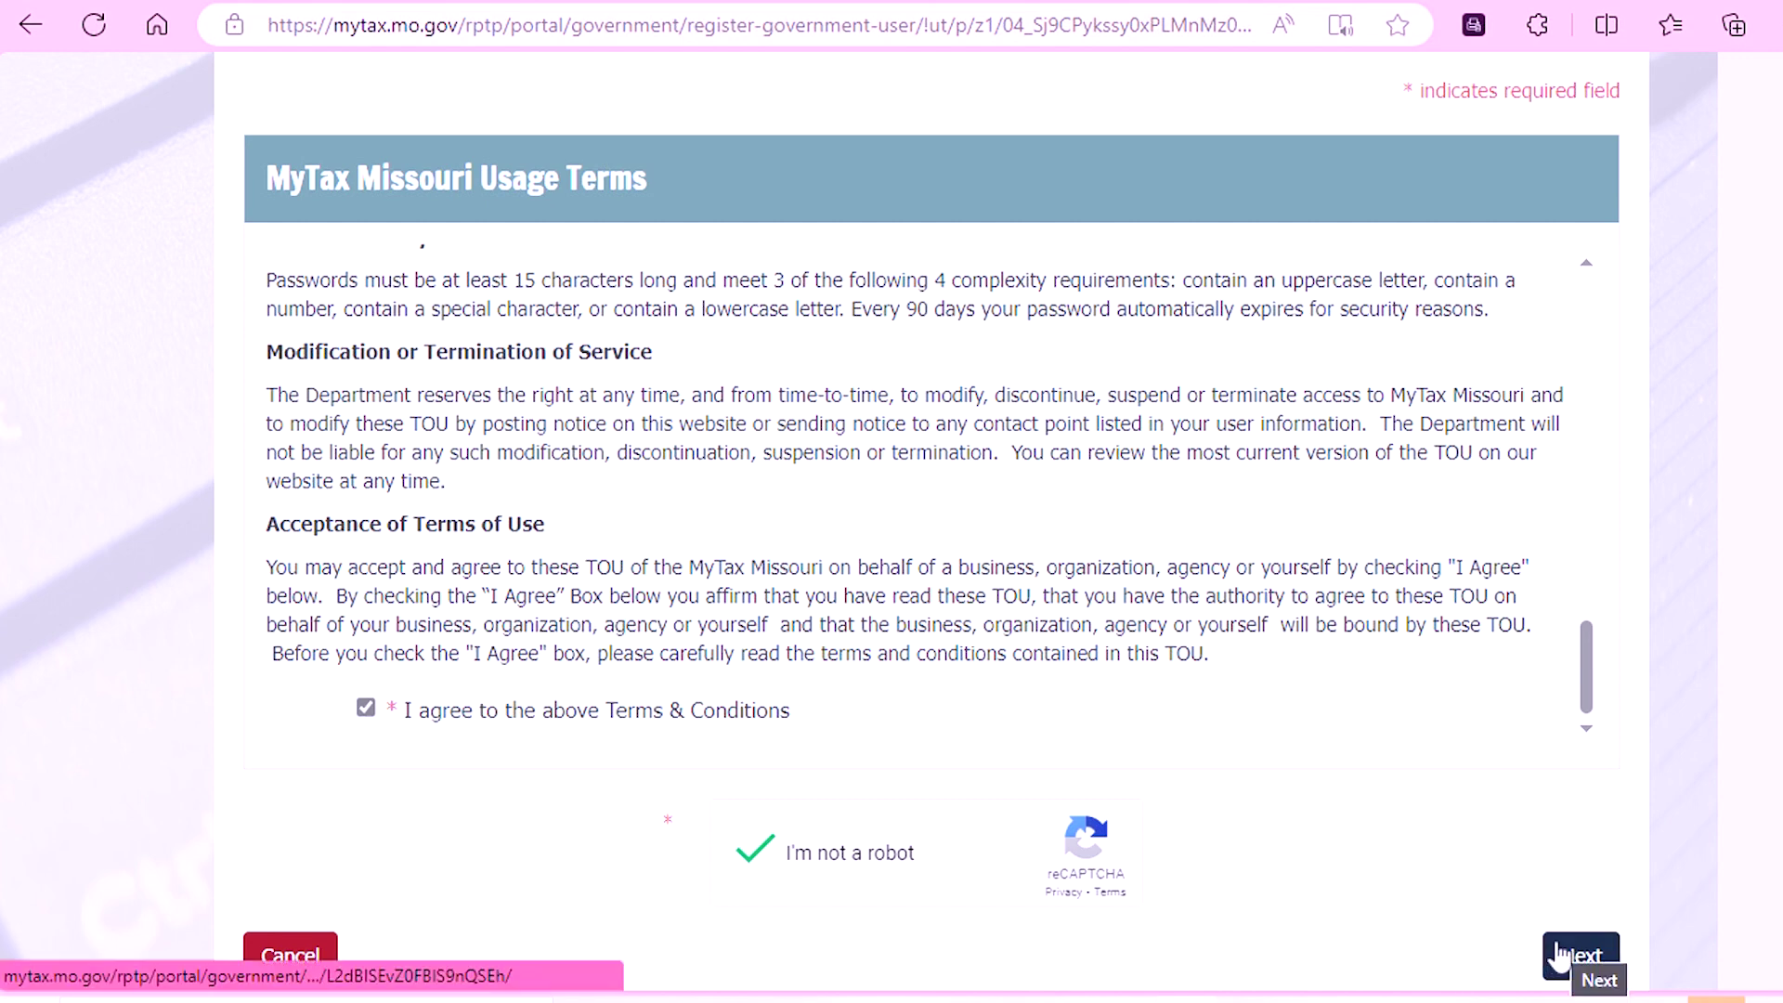
pyautogui.click(1560, 957)
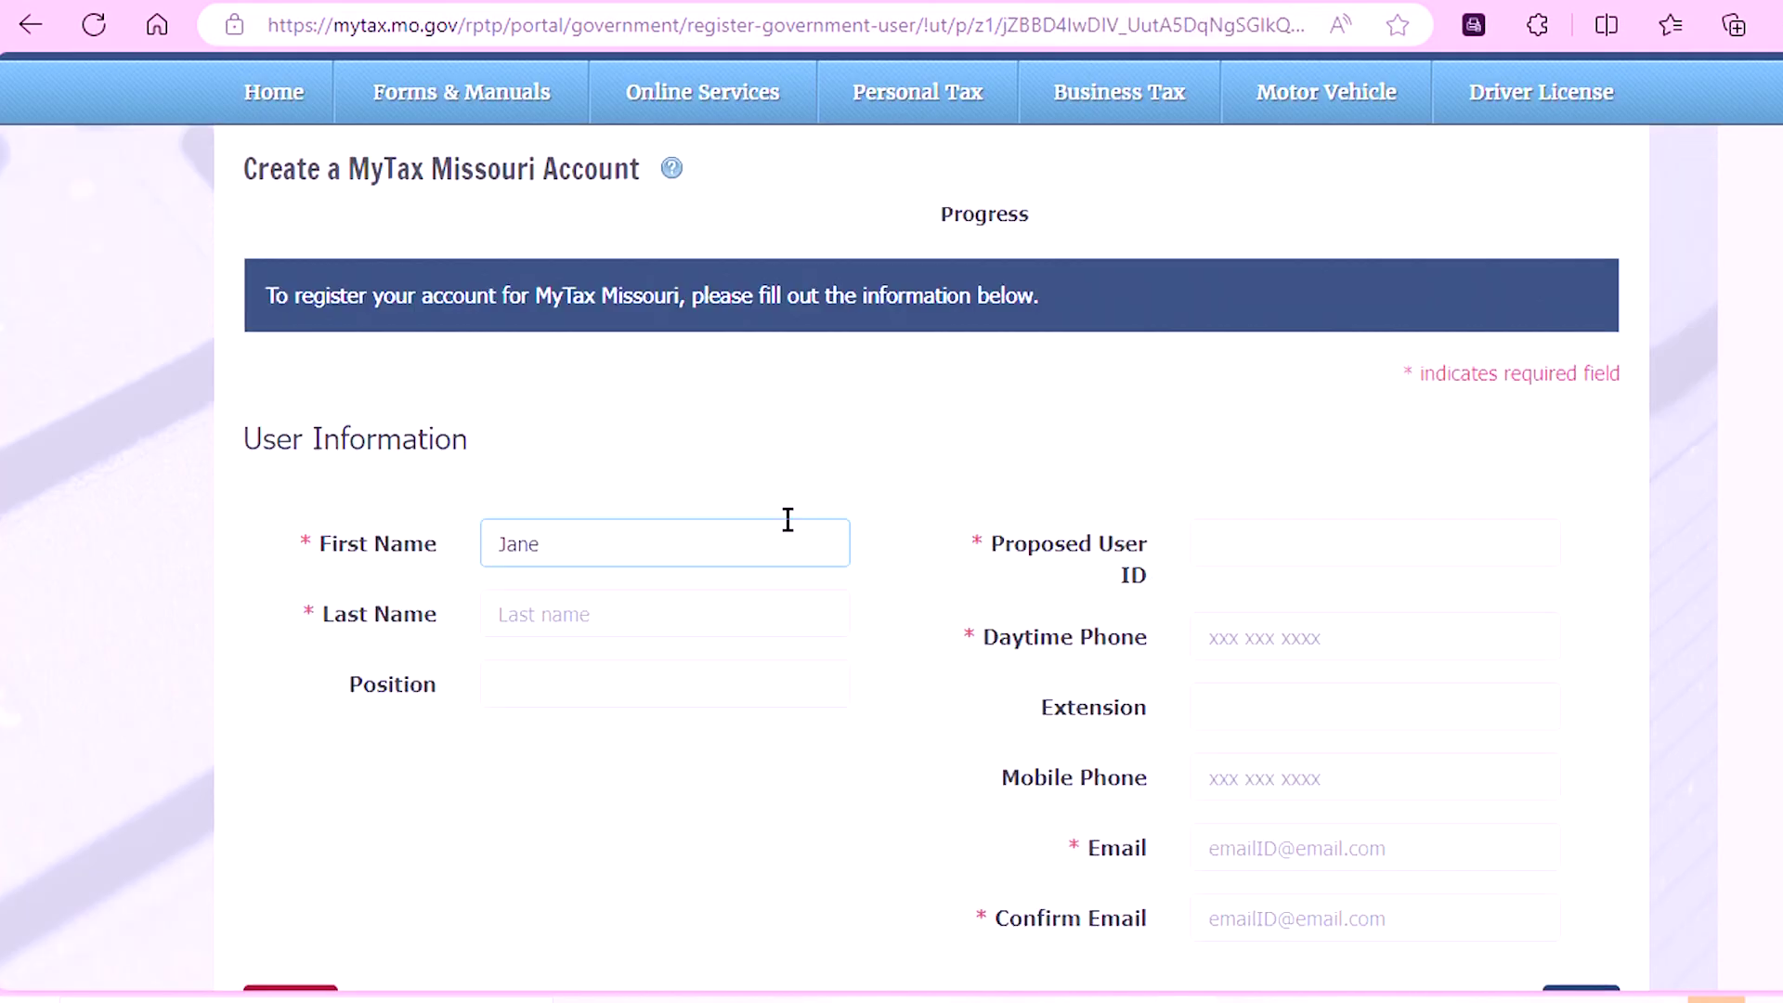
# - Fill in the last name, proposed user ID, daytime phone, and e-mail with its confirmation
pyautogui.press('Tab')
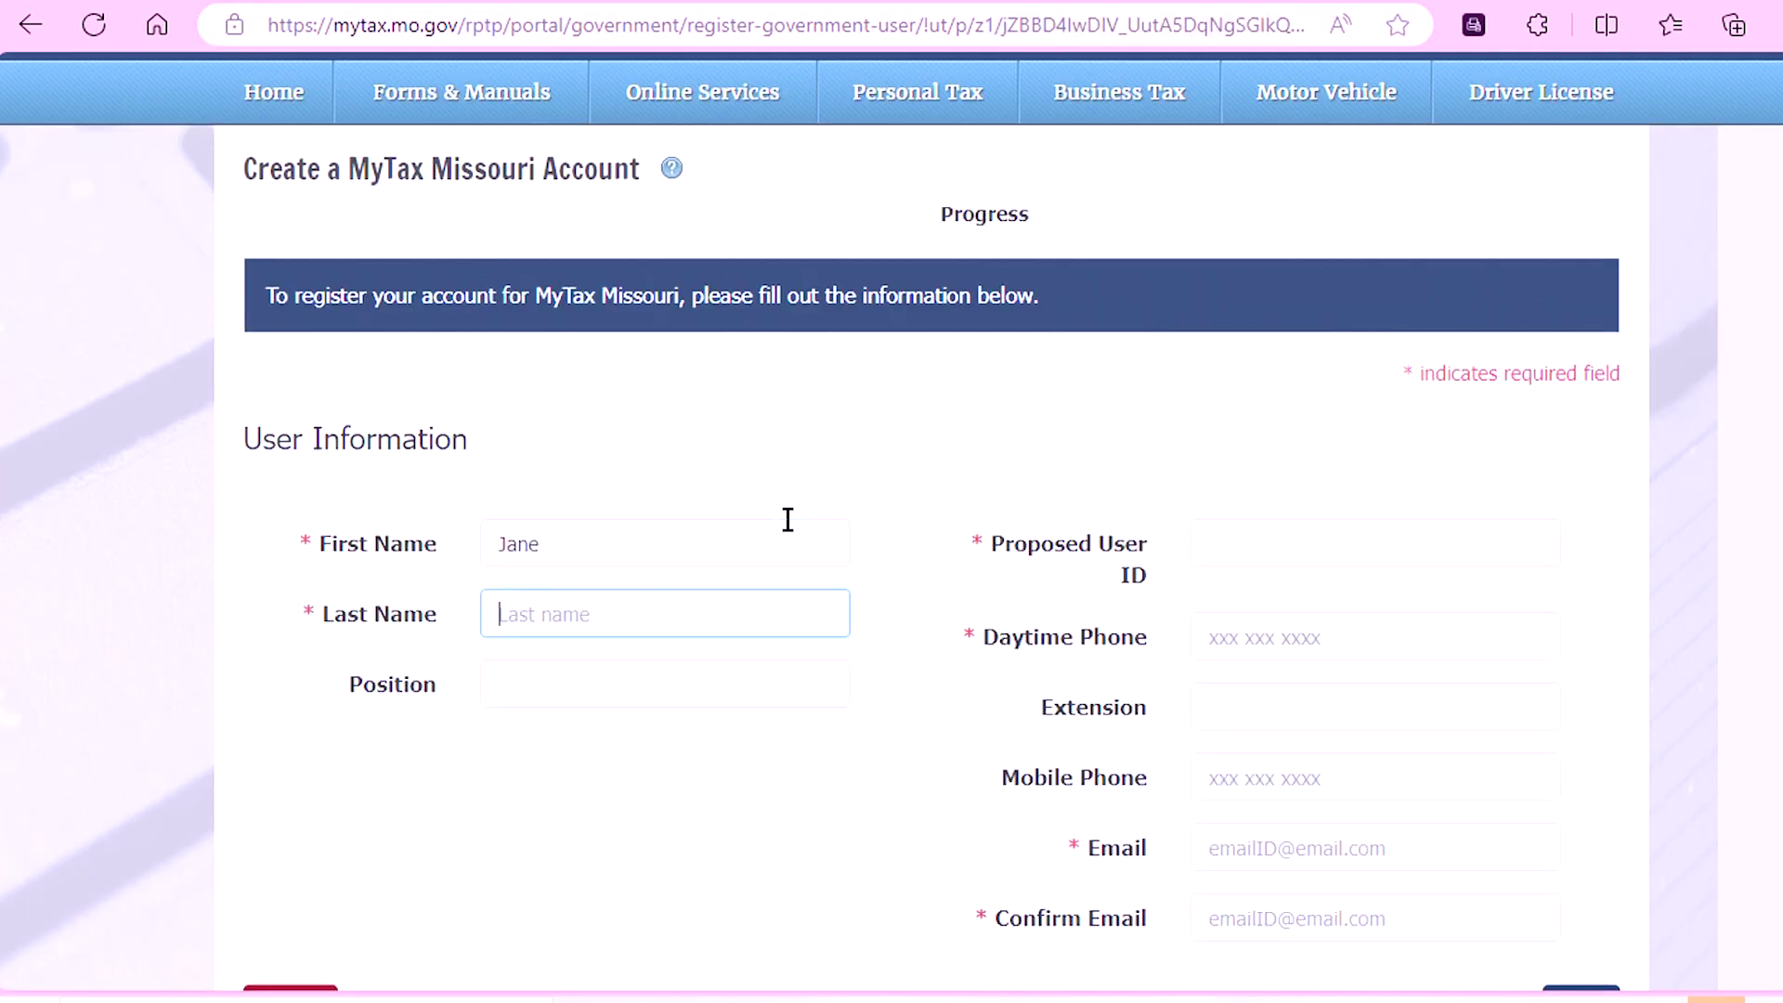
pyautogui.write('Doe')
pyautogui.click(1239, 530)
pyautogui.write('JaneDoe1')
pyautogui.press('Tab')
pyautogui.write('5555555555')
pyautogui.press('Tab')
pyautogui.press('Tab')
pyautogui.press('Tab')
pyautogui.press('Tab')
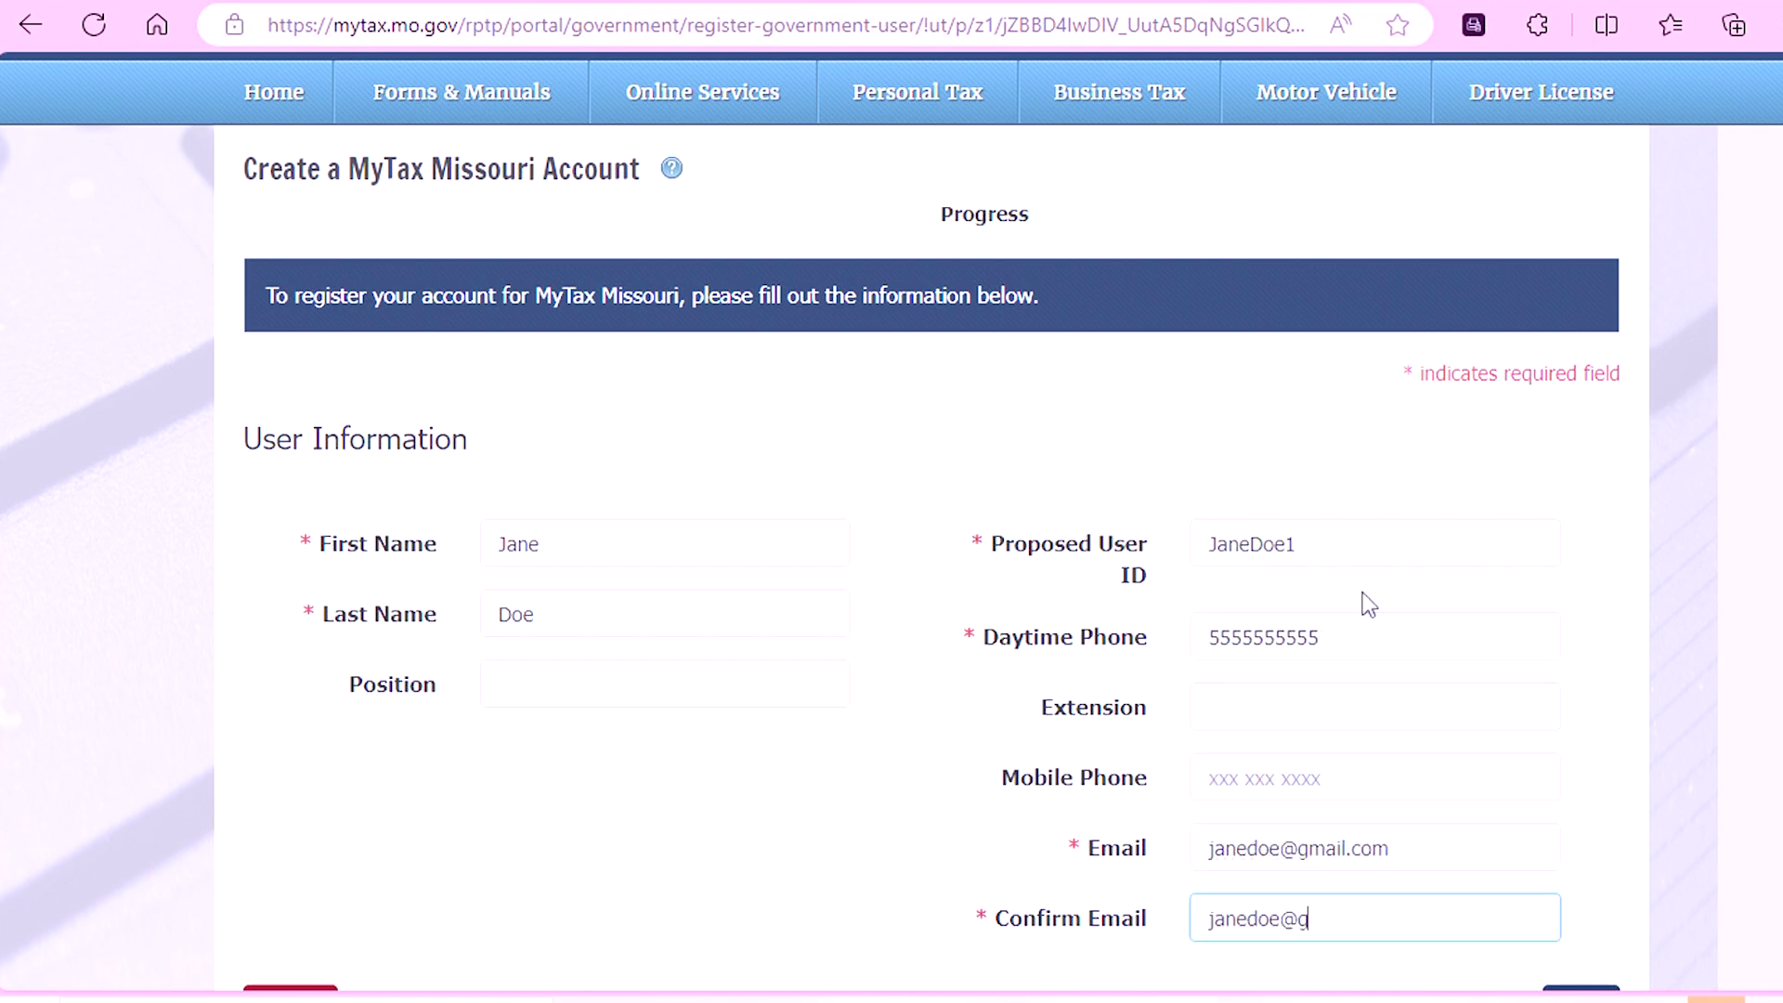
# - Submit the user information and accept the perjury declaration to complete registration
pyautogui.scroll(-4, 1406, 596)
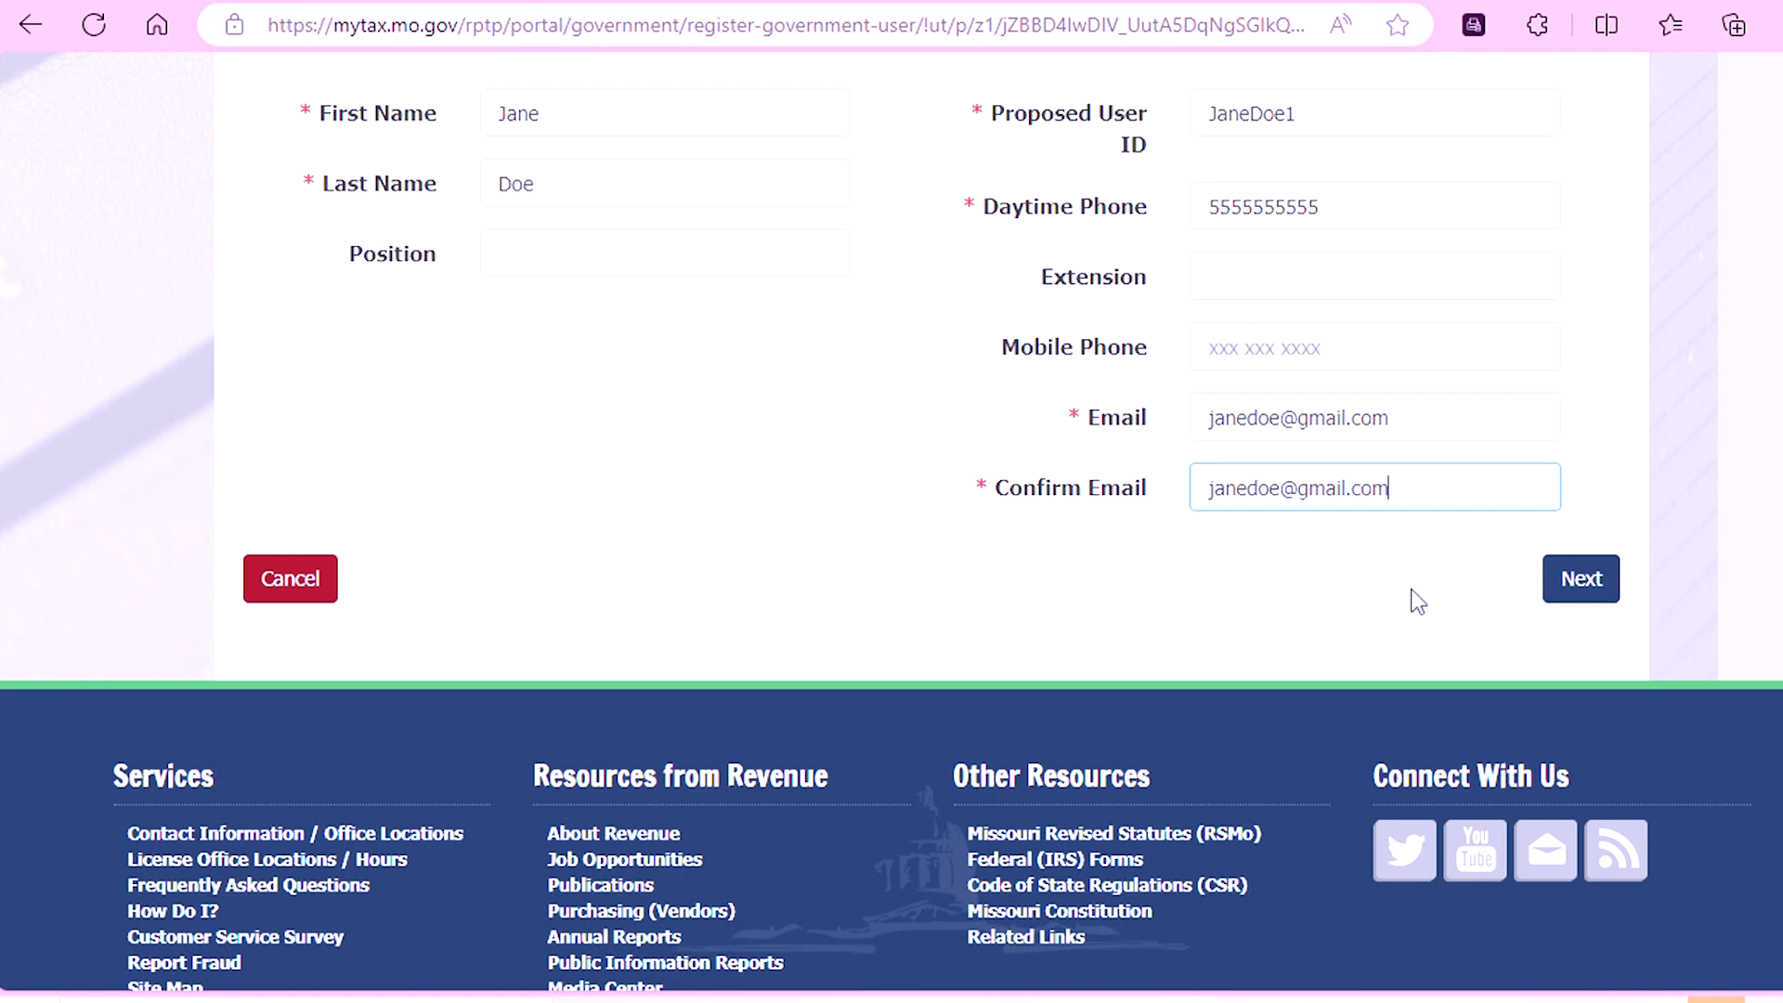
pyautogui.click(1578, 580)
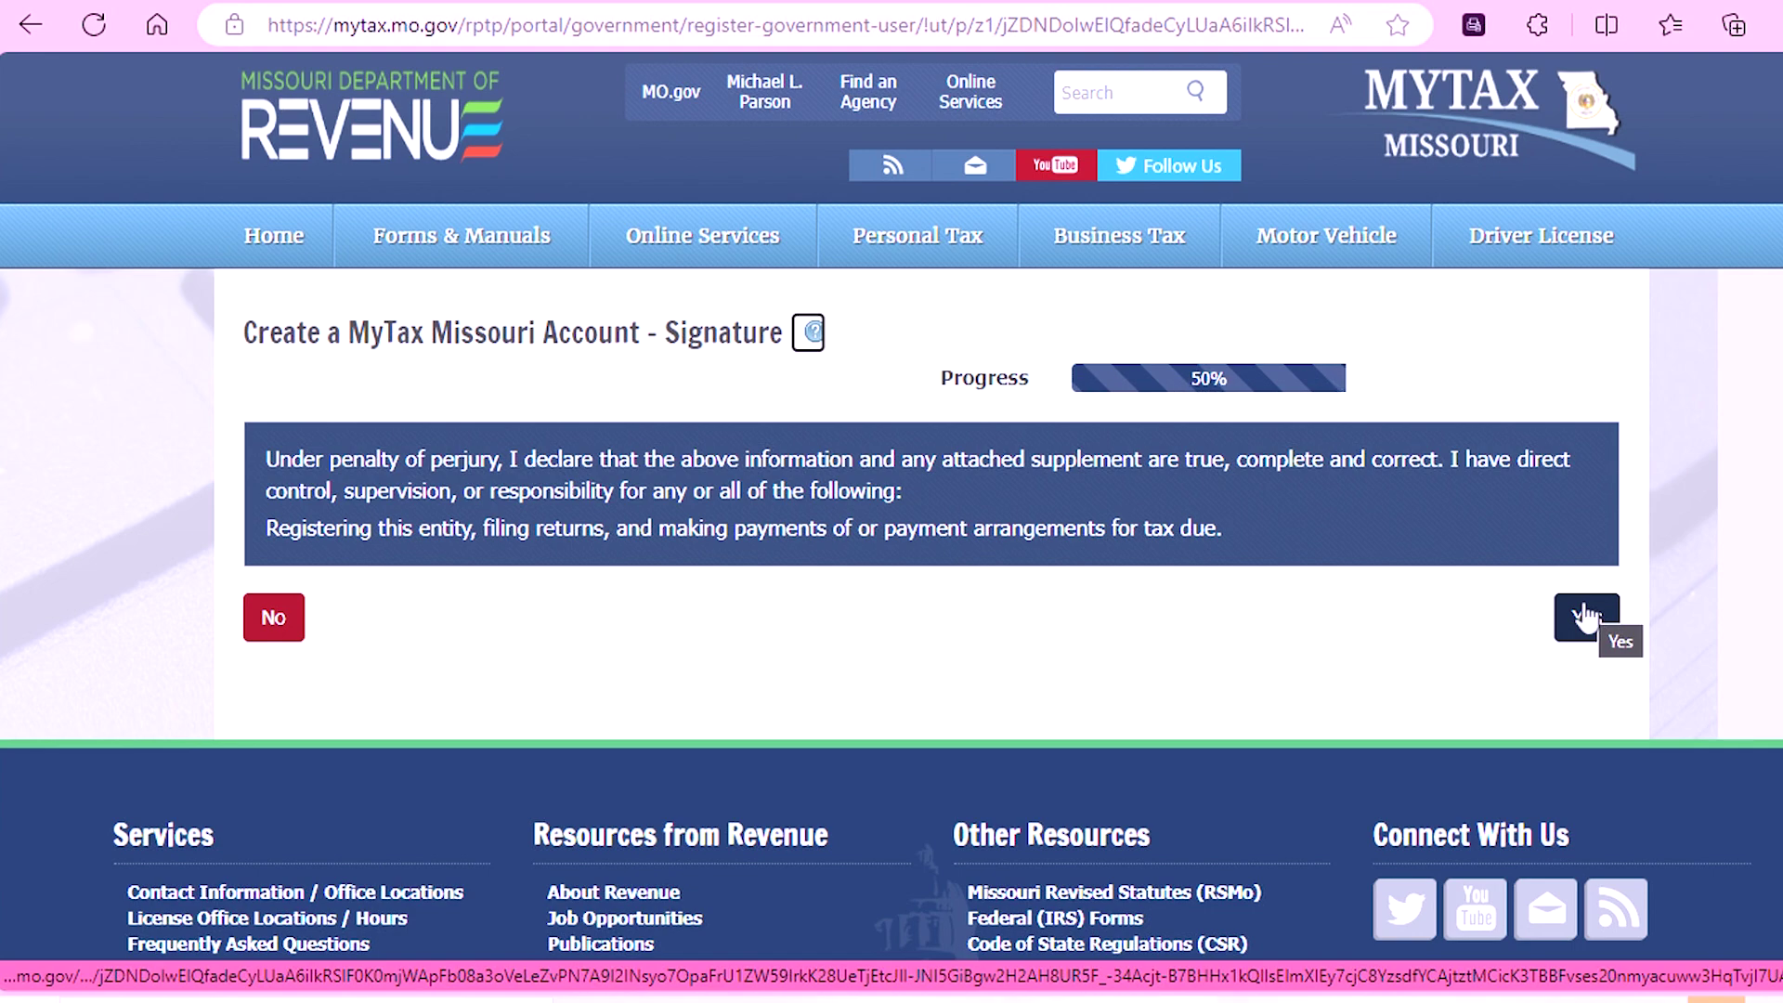
pyautogui.click(1586, 616)
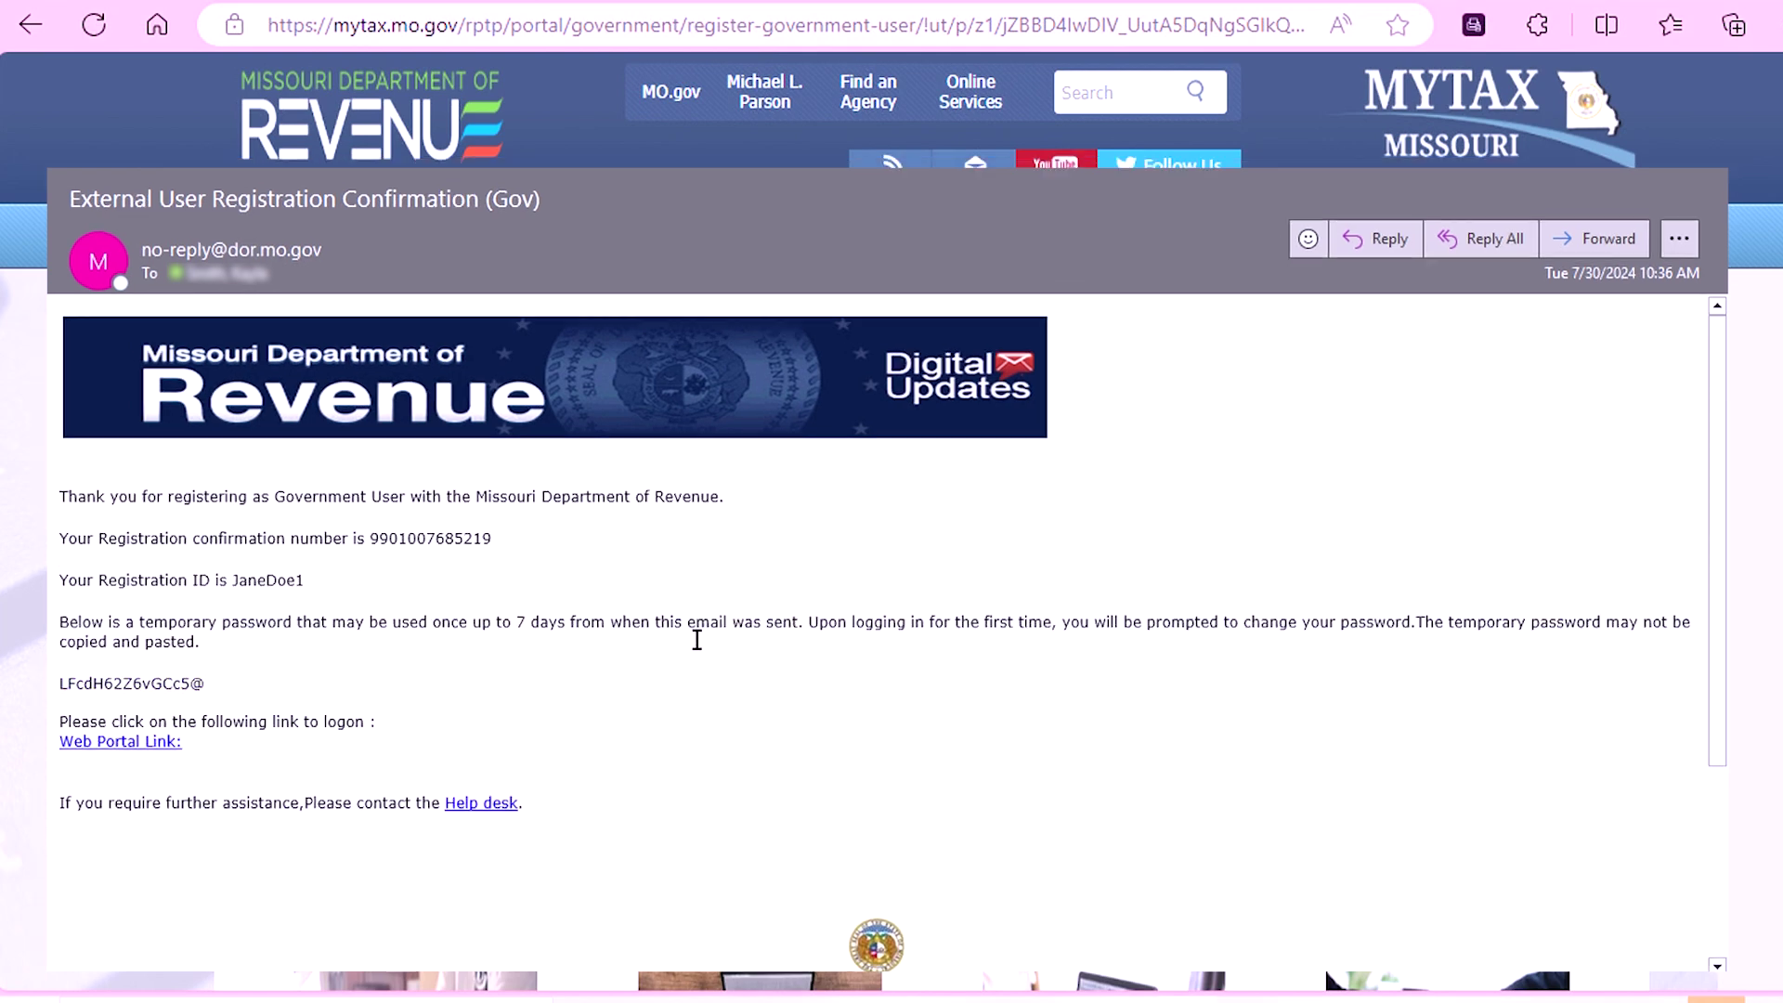
# - Sign in to MyTax Missouri with the registered user ID and the e-mailed temporary password
pyautogui.click(479, 444)
pyautogui.press('Tab')
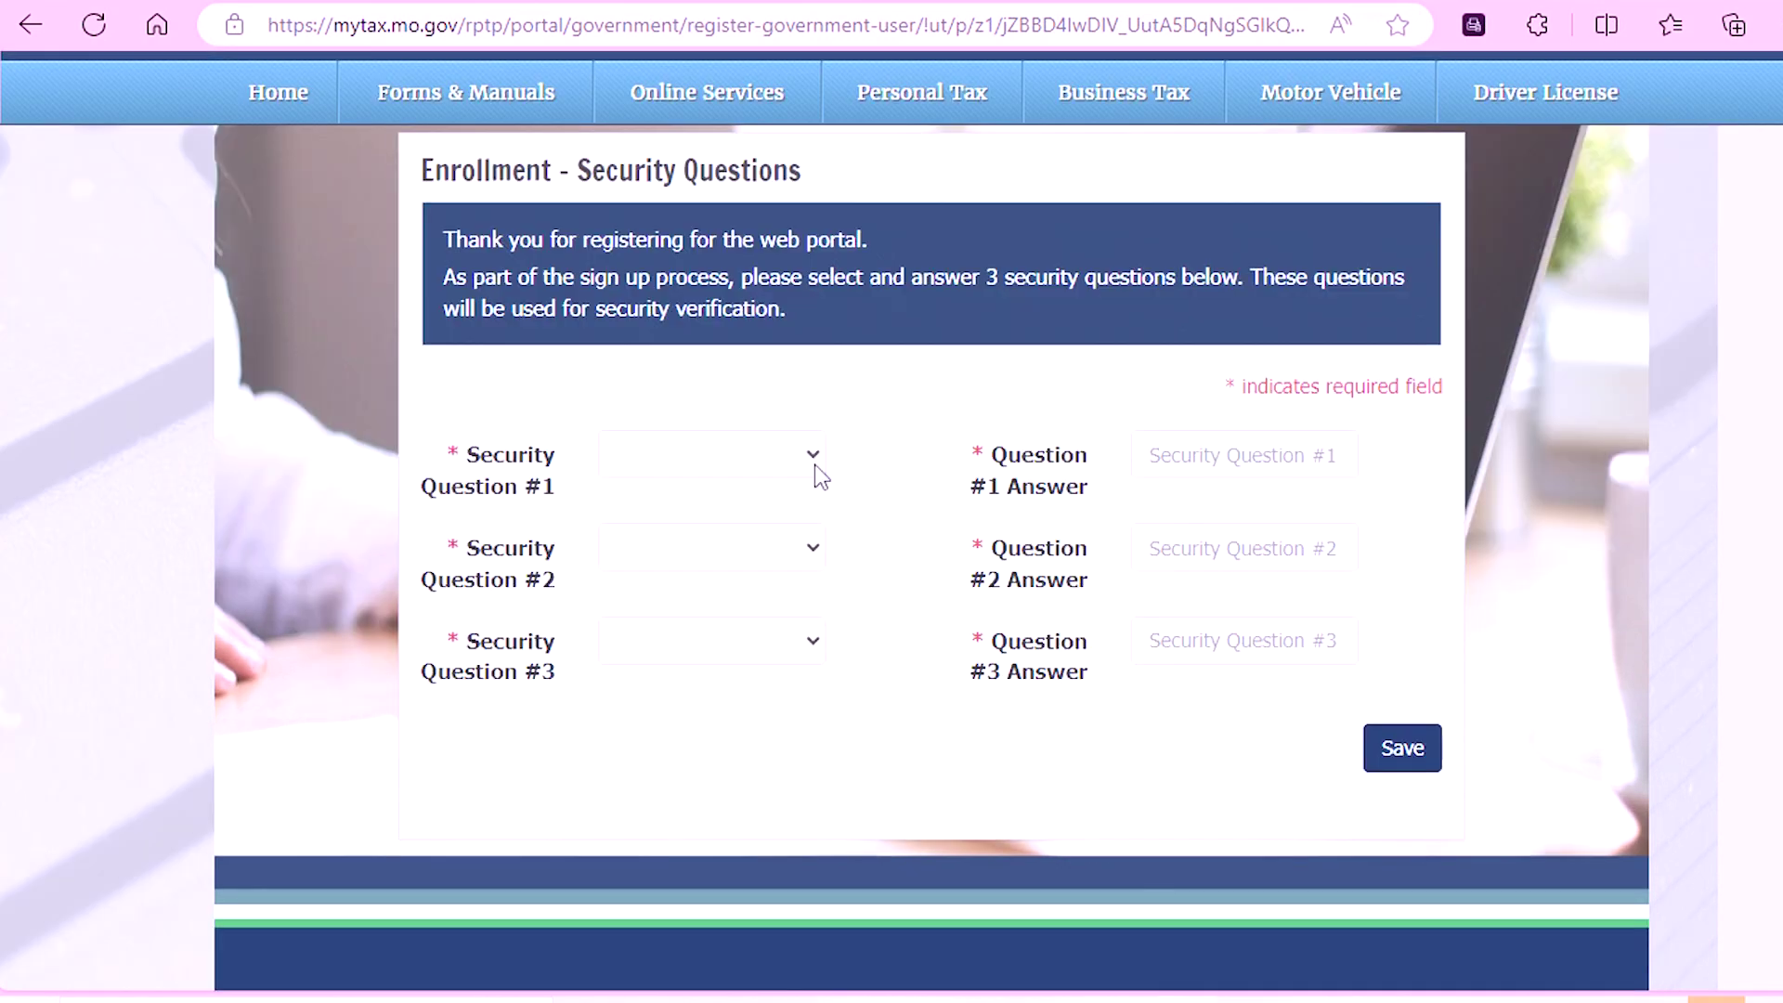
# - Choose the favorite childhood friend question as the first security question and enter its answer
pyautogui.click(816, 464)
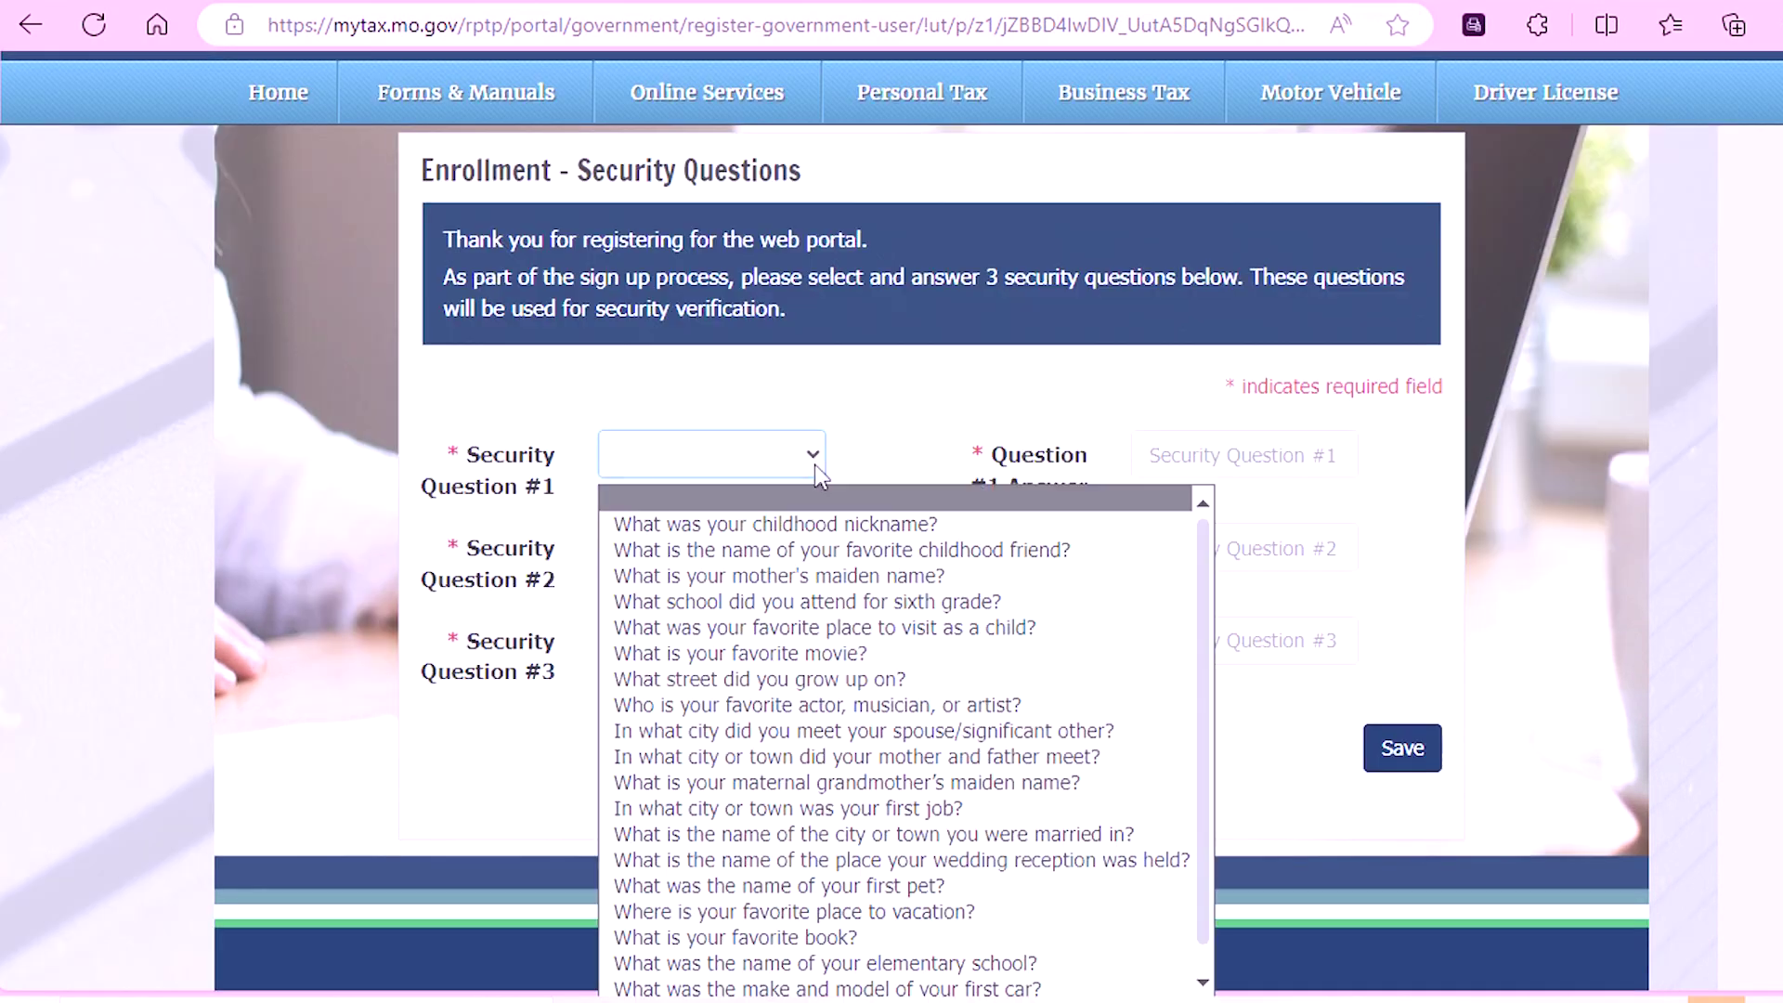
pyautogui.click(883, 549)
pyautogui.click(1195, 461)
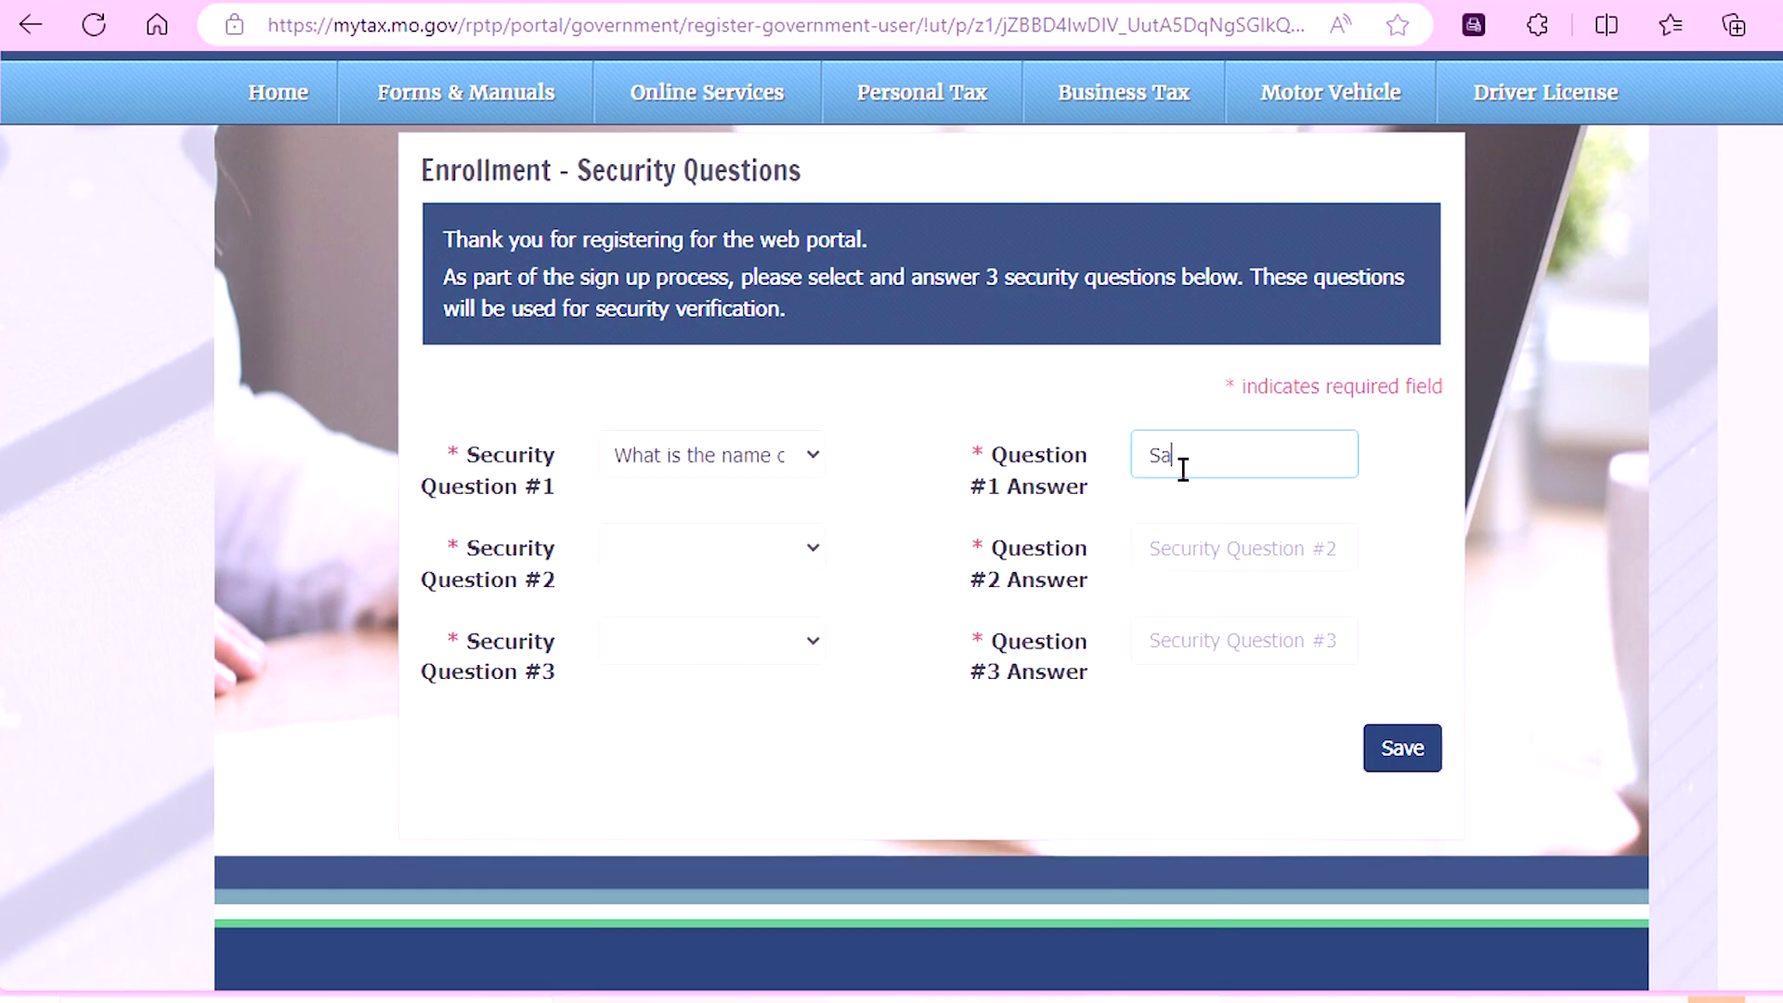
# - Choose the favorite book question as the second security question and enter its answer
pyautogui.click(813, 550)
pyautogui.scroll(-1, 817, 429)
pyautogui.click(818, 429)
pyautogui.click(1161, 535)
# - Pick and answer a third security question, then save all three
pyautogui.click(801, 639)
pyautogui.scroll(-1, 799, 594)
pyautogui.click(798, 595)
pyautogui.click(1179, 632)
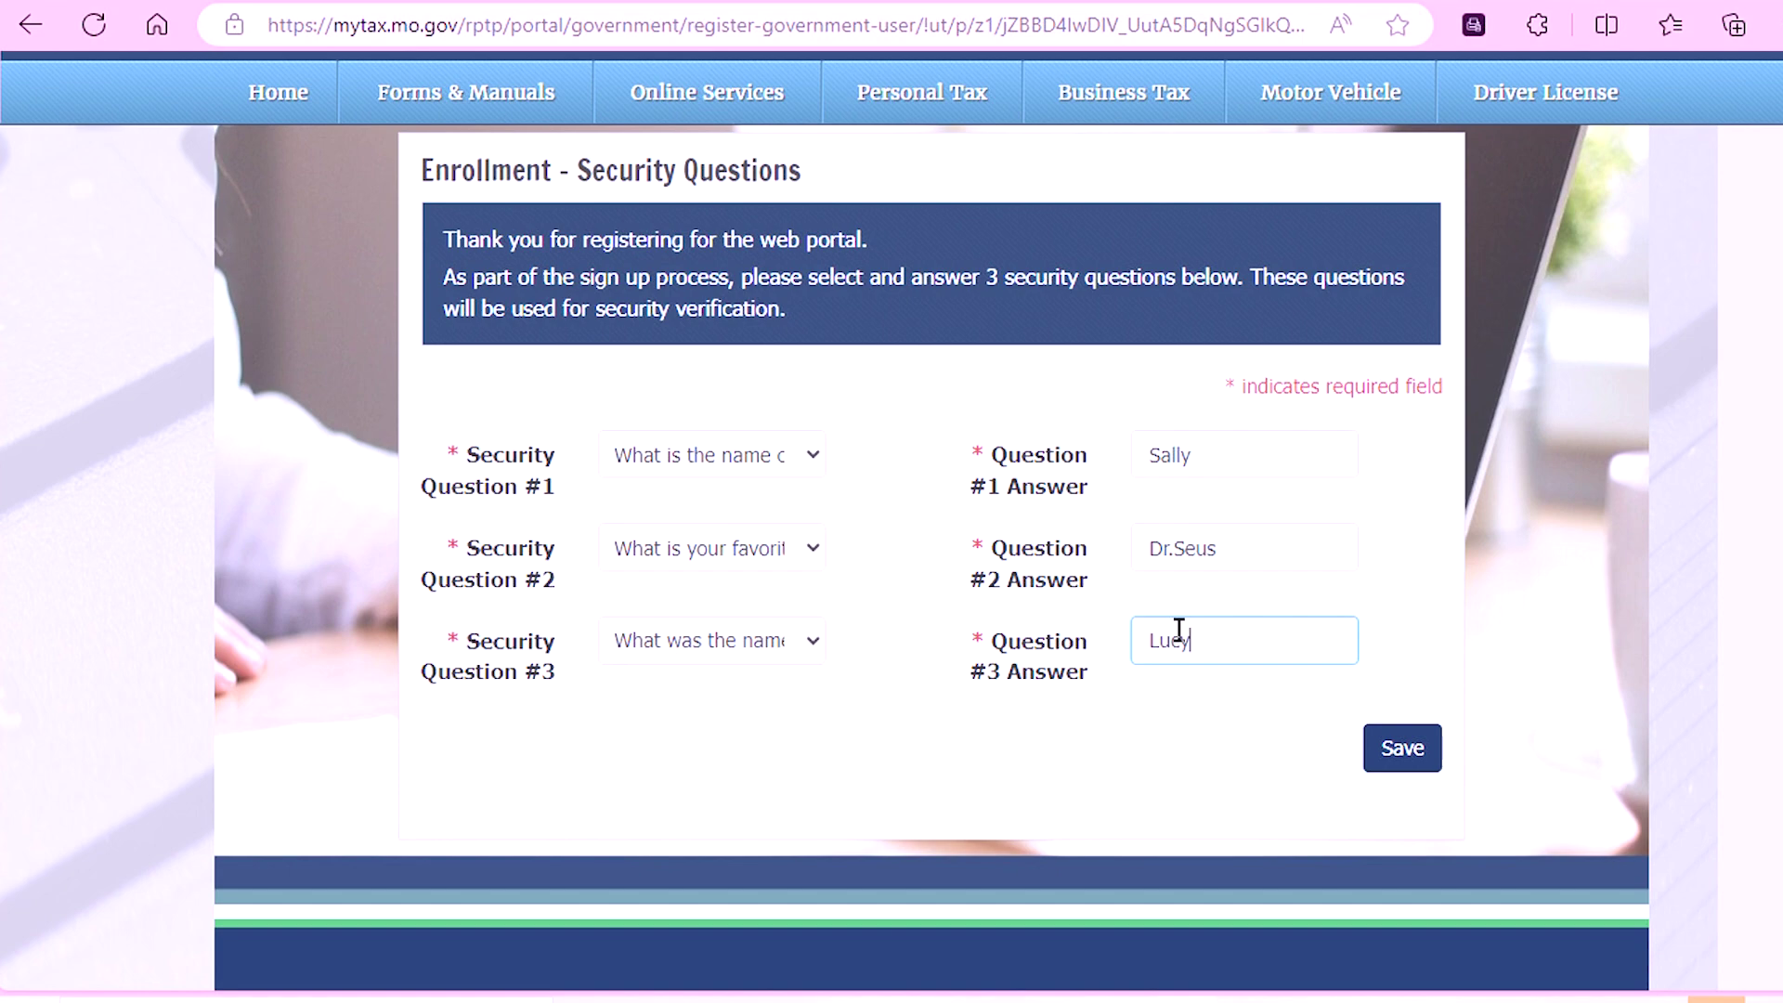
pyautogui.click(1422, 743)
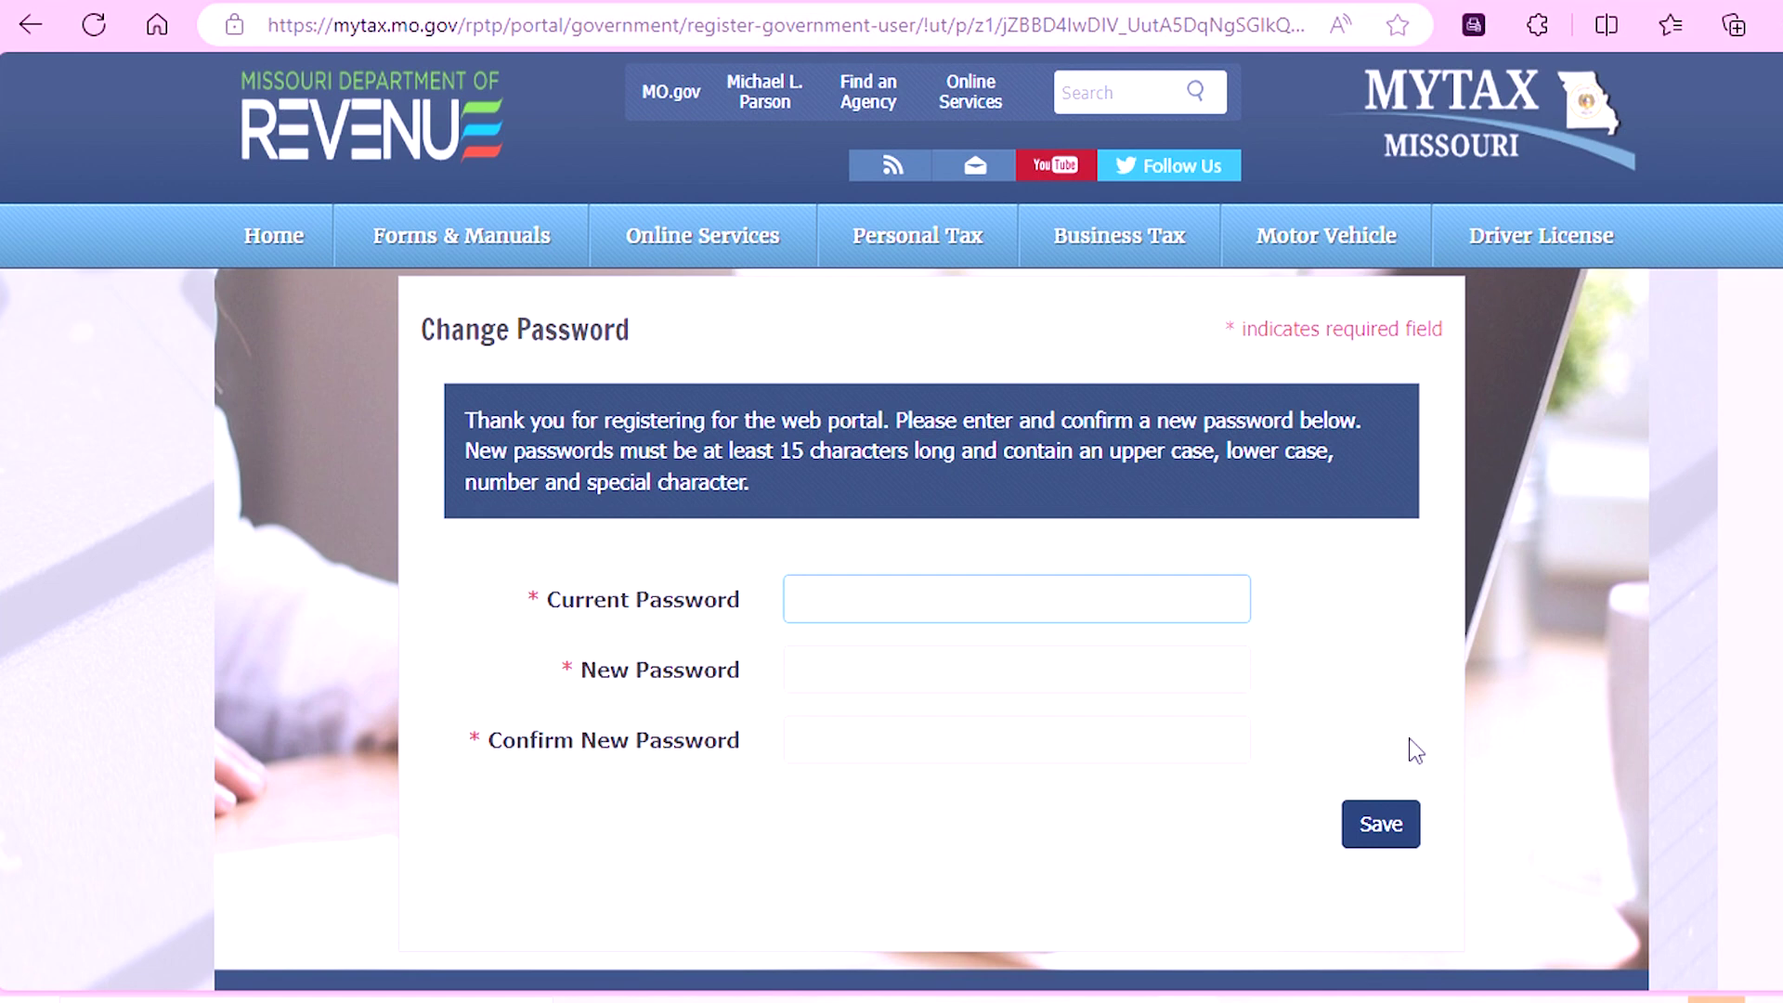
# - Replace the temporary password with a new 15+ character password and return to sign-in
pyautogui.write('••')
pyautogui.press('BackSpace')
pyautogui.press('BackSpace')
pyautogui.write('••••••••••••')
pyautogui.click(1017, 669)
pyautogui.write('•••••••••••••••••')
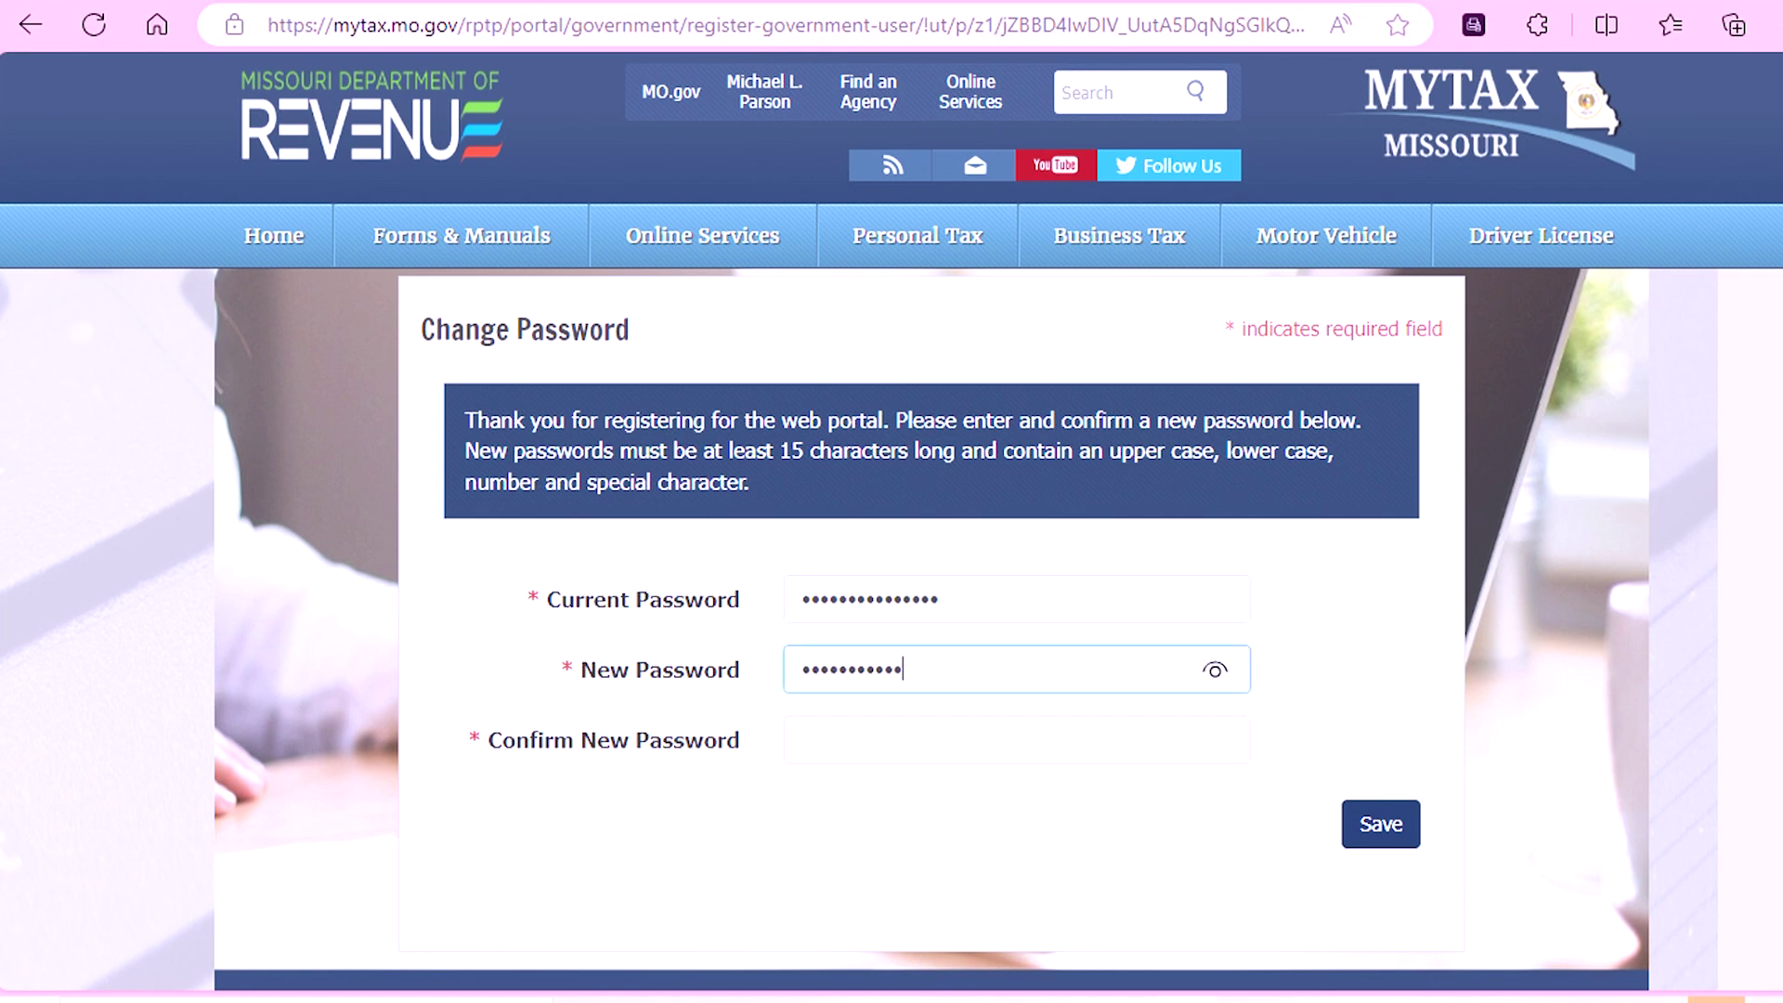
pyautogui.write('•')
pyautogui.press('Tab')
pyautogui.write('•••••••••••••••••')
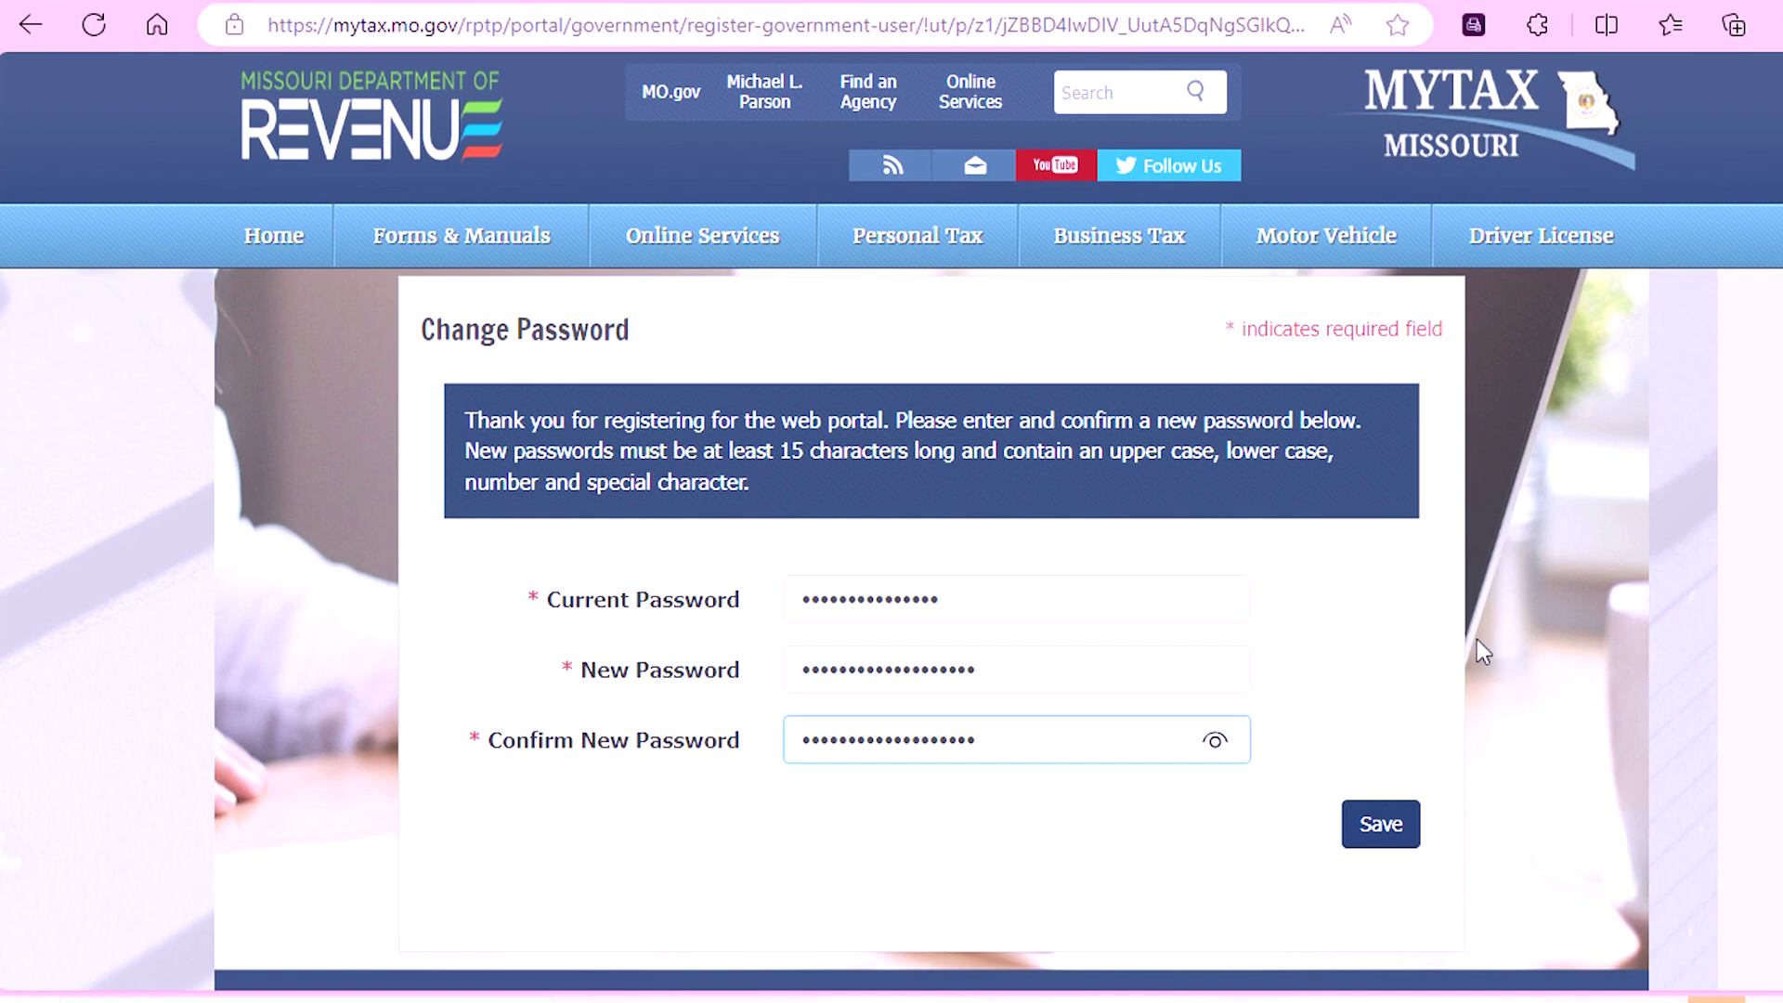
pyautogui.click(1389, 824)
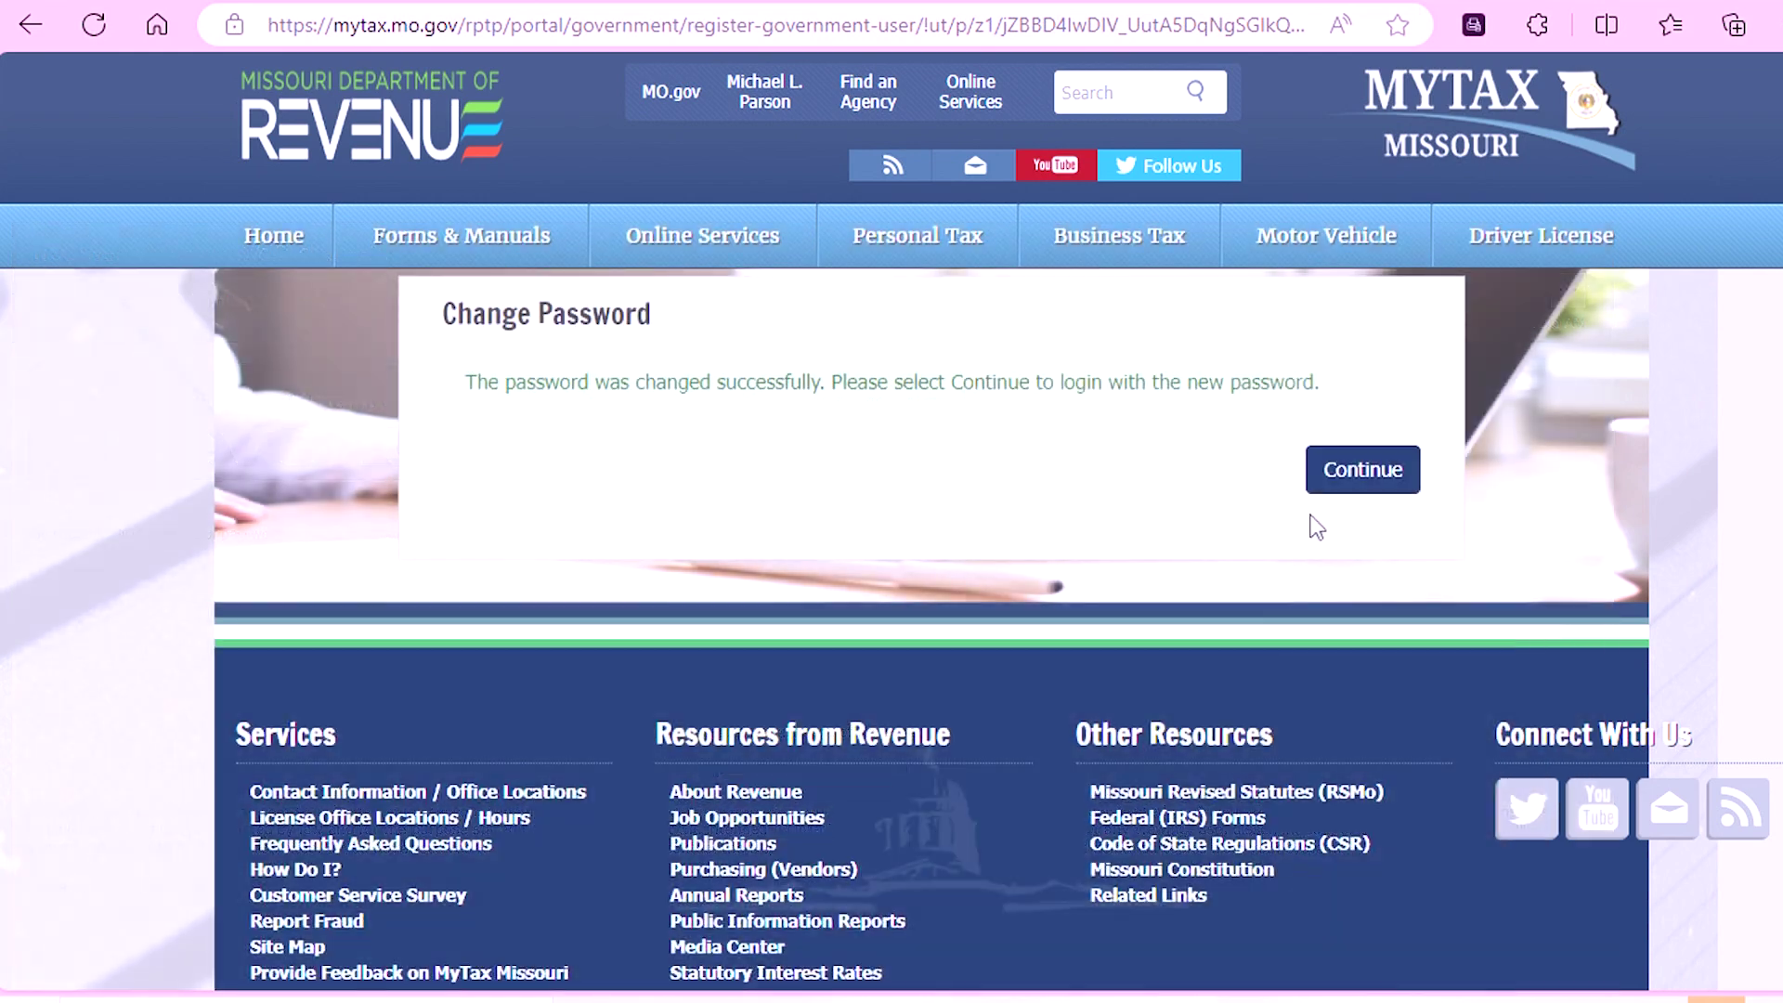
pyautogui.click(1360, 469)
# - Sign in with the user ID and new password, then view the dashboard's agency information
pyautogui.write('JaneDoe1')
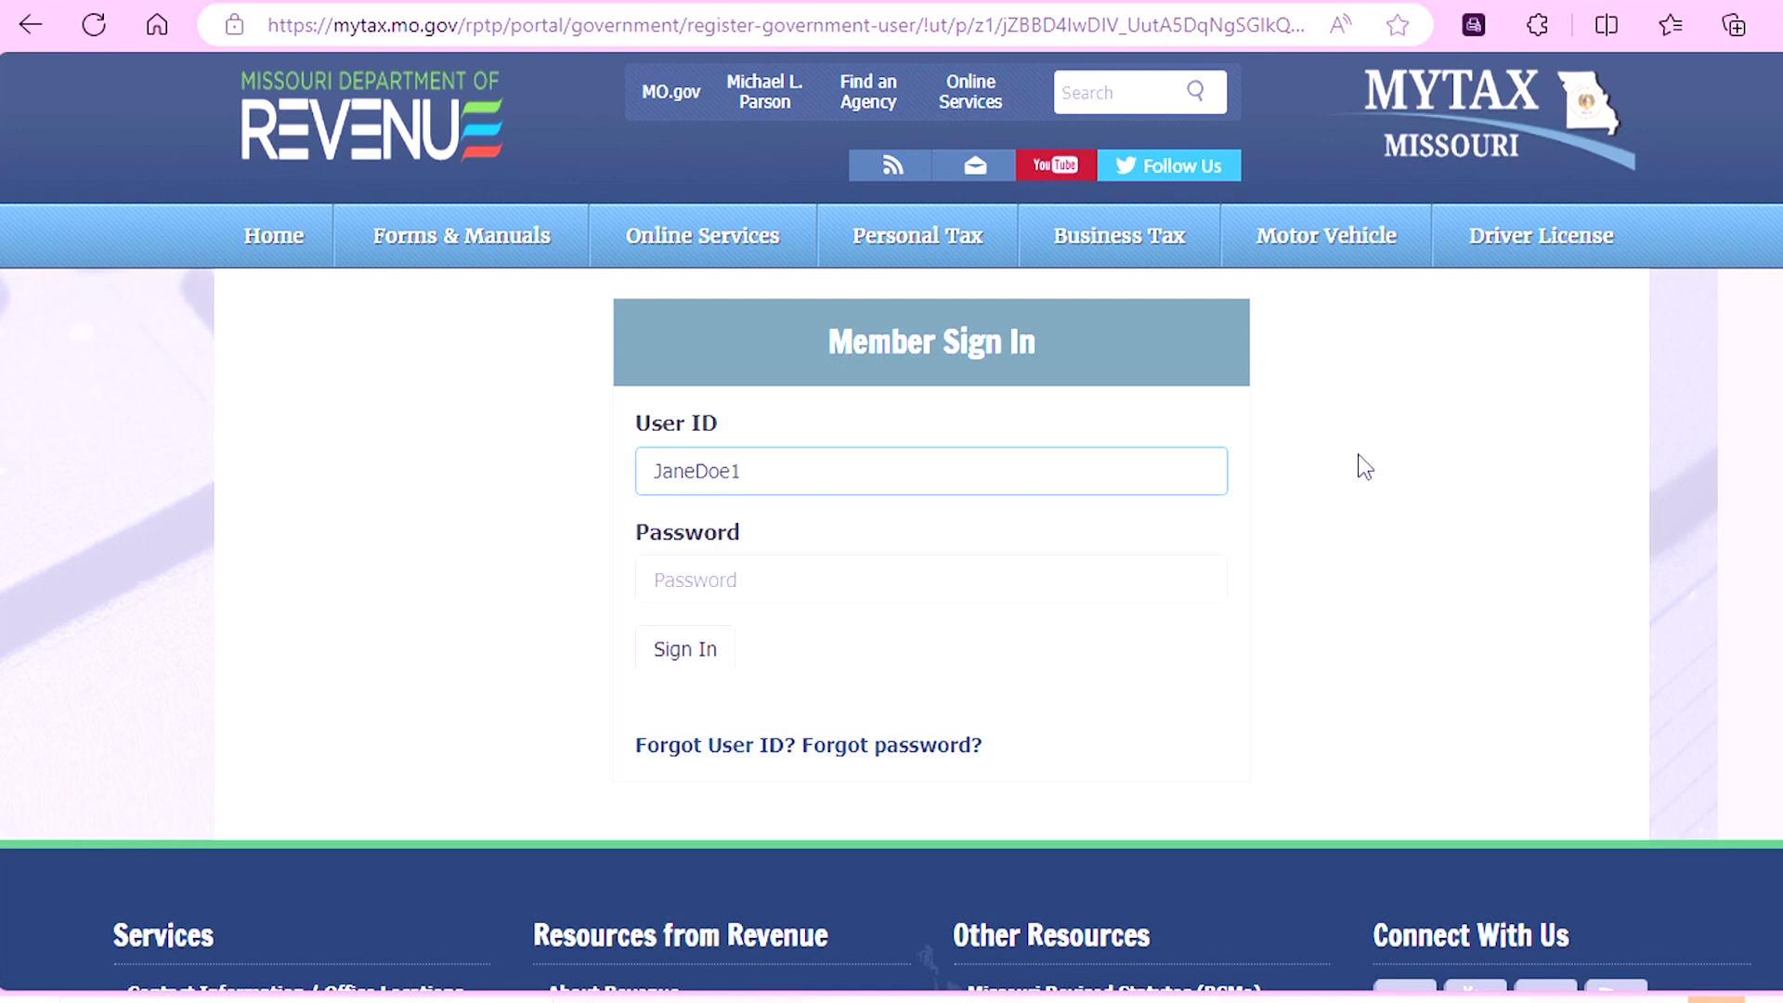
pyautogui.press('Tab')
pyautogui.write('•••••••••••••••••')
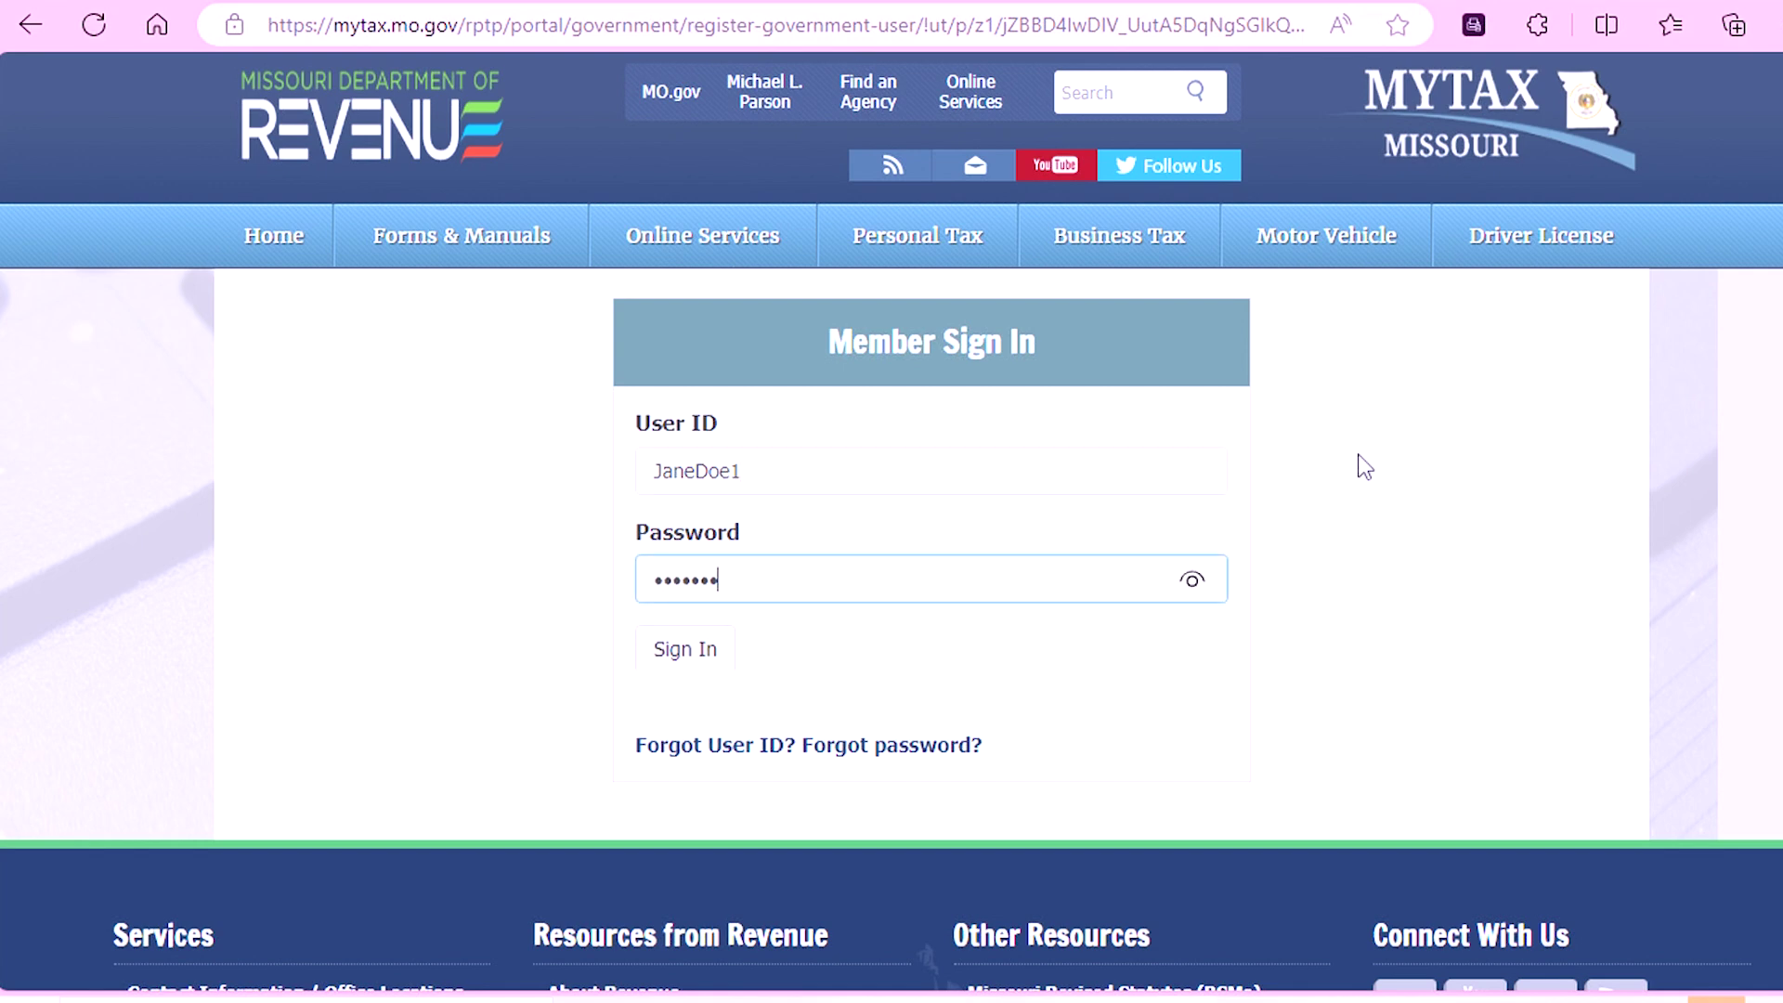
pyautogui.write('•')
pyautogui.click(706, 653)
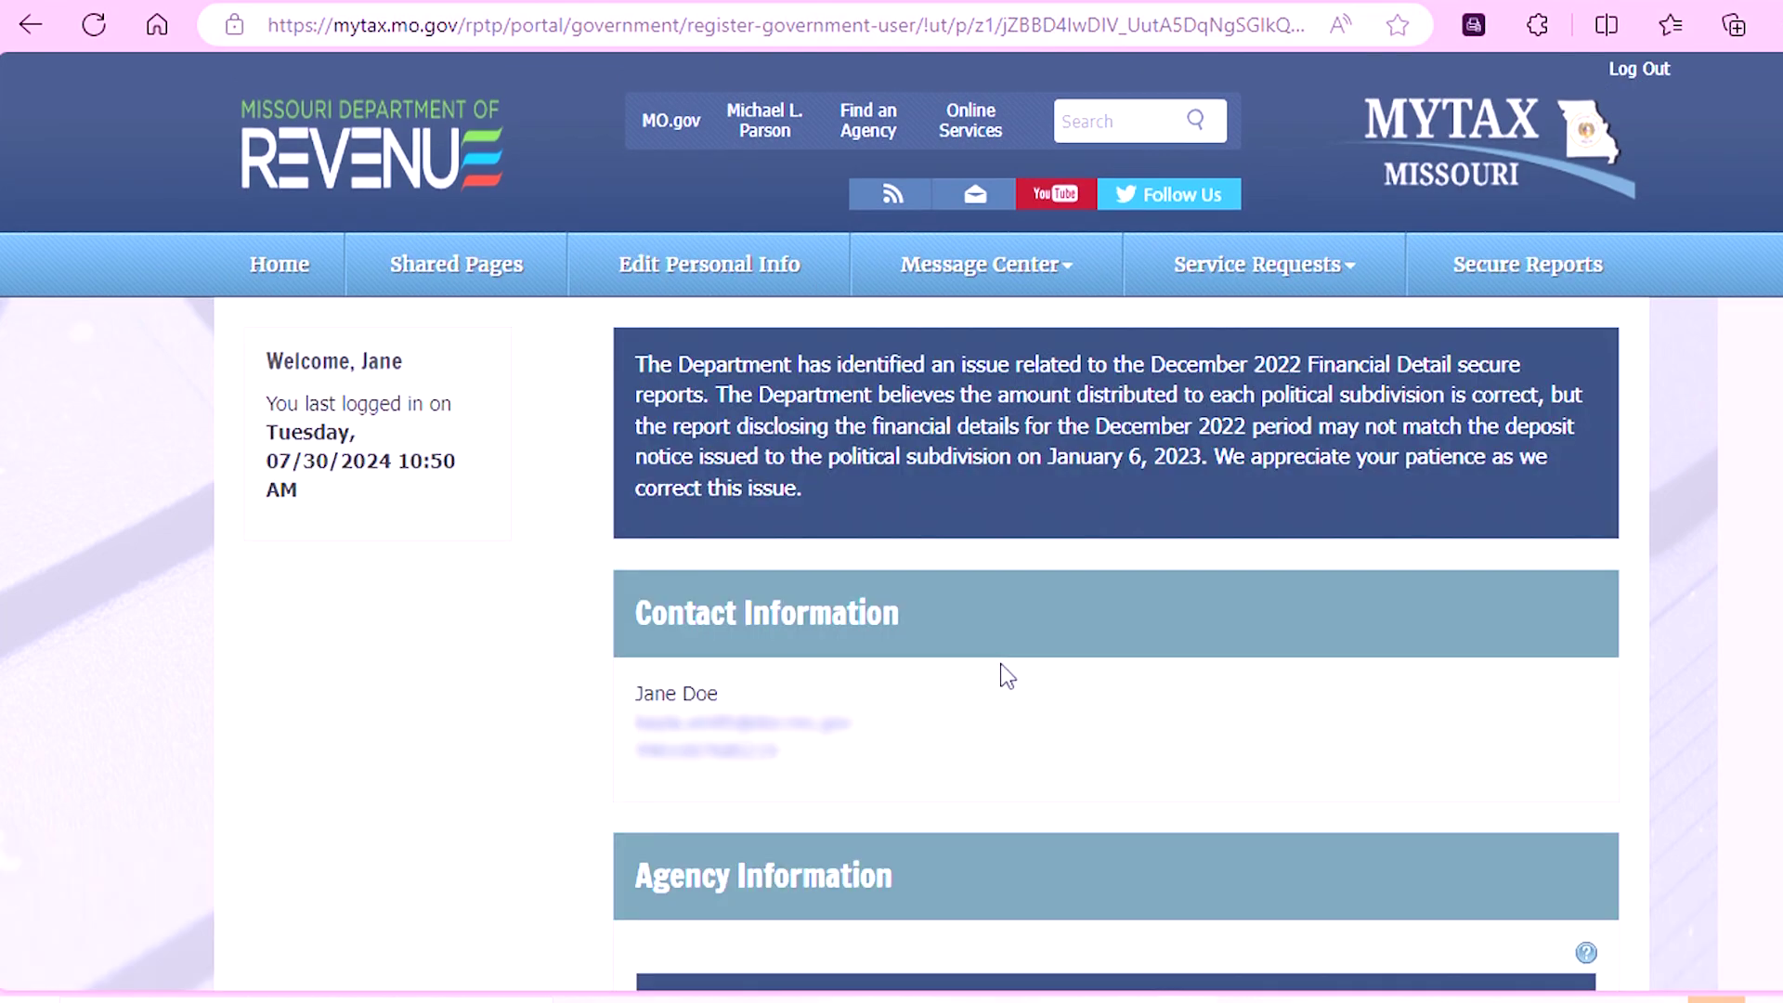
pyautogui.scroll(-8, 1008, 675)
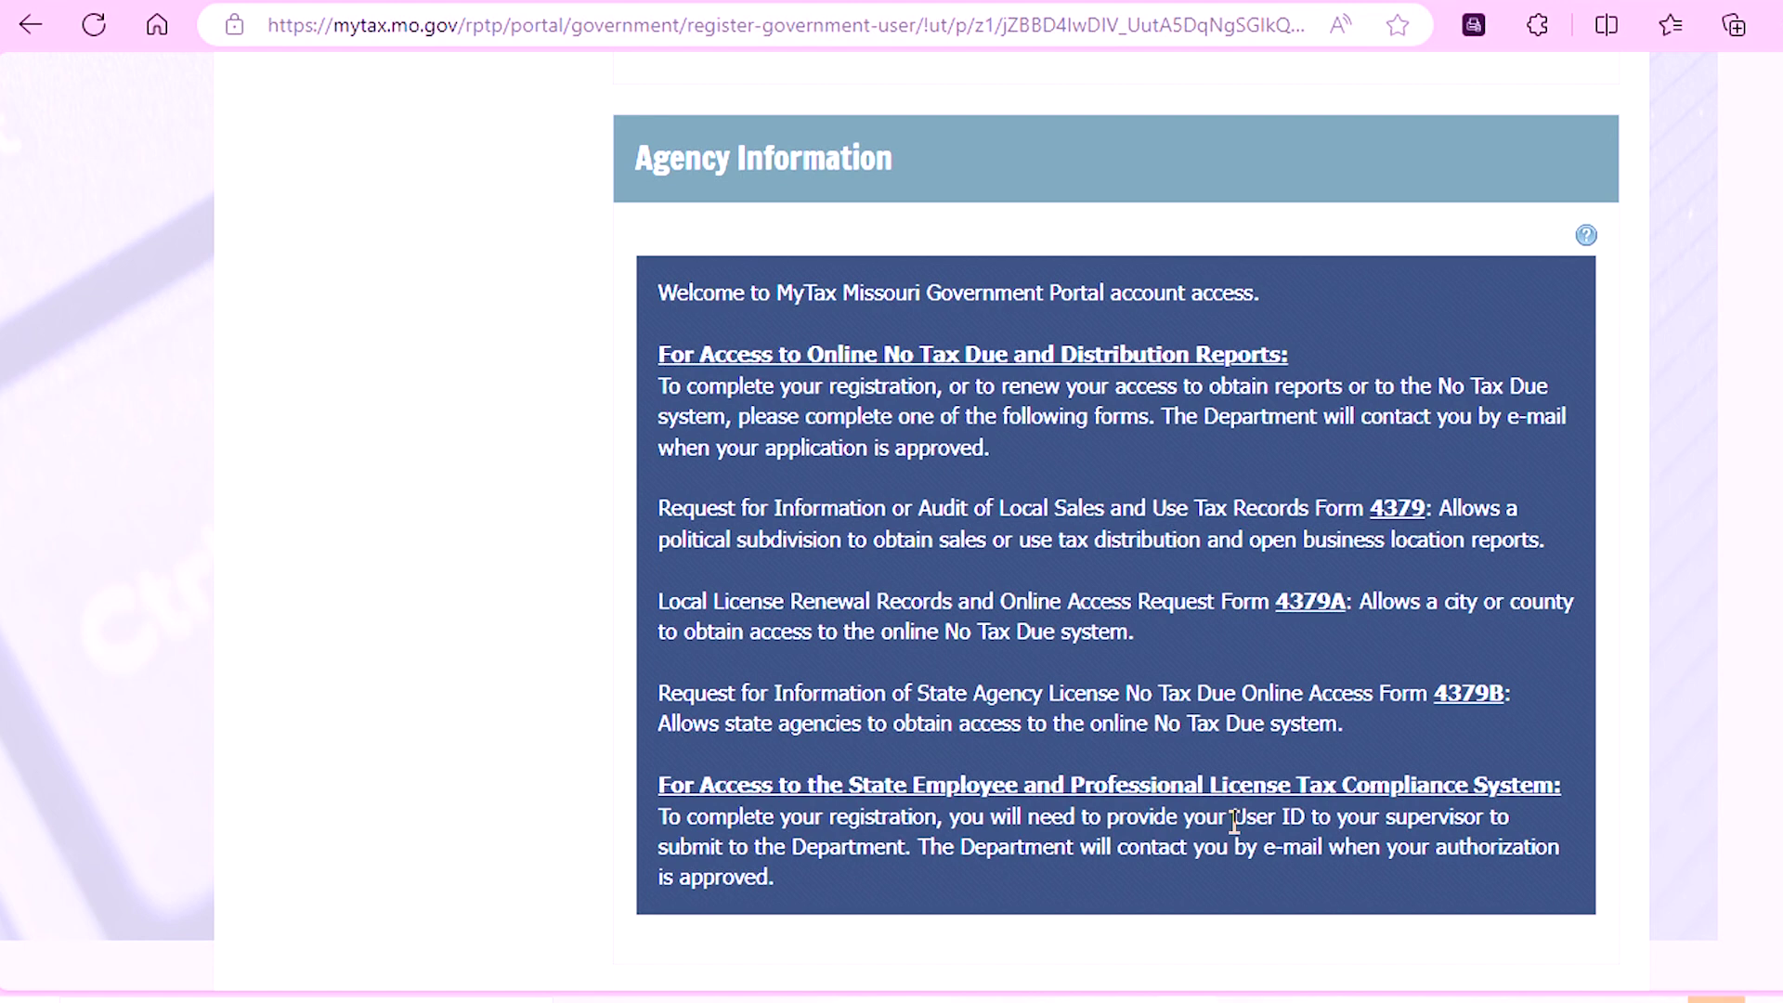